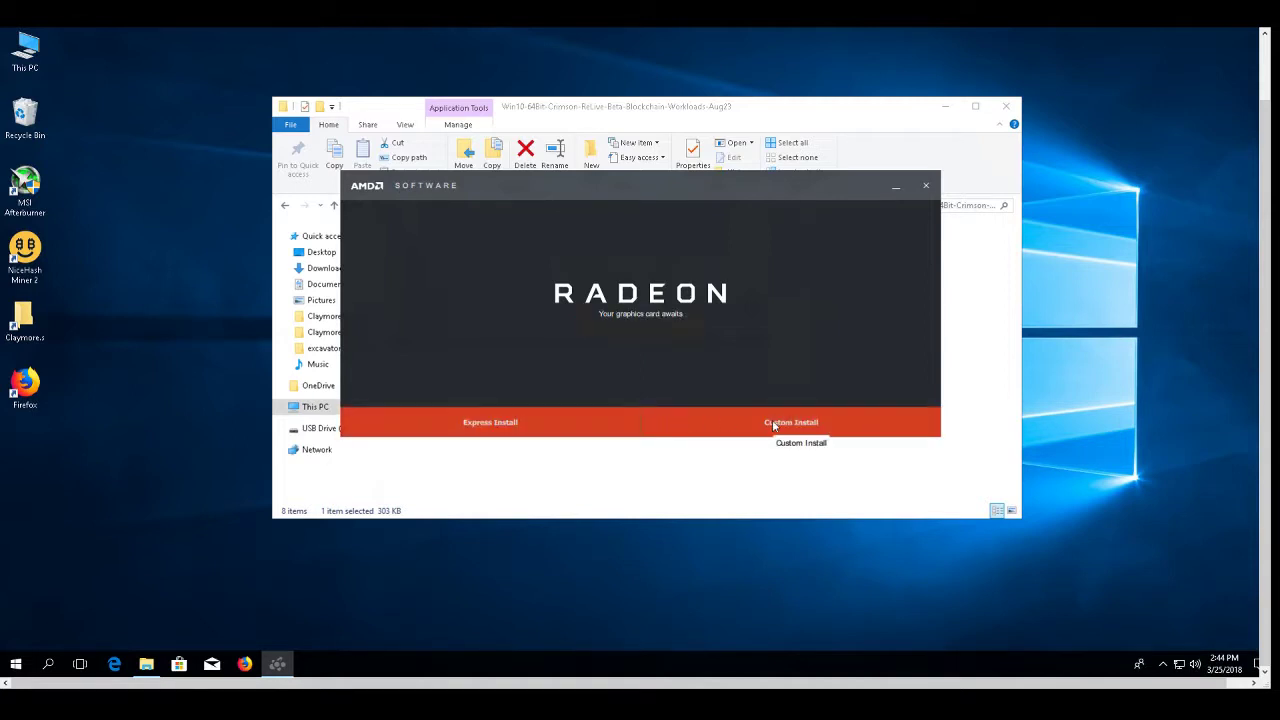
Custom-install all listed AMD driver components without Radeon ReLive, and restart the computer
click(773, 422)
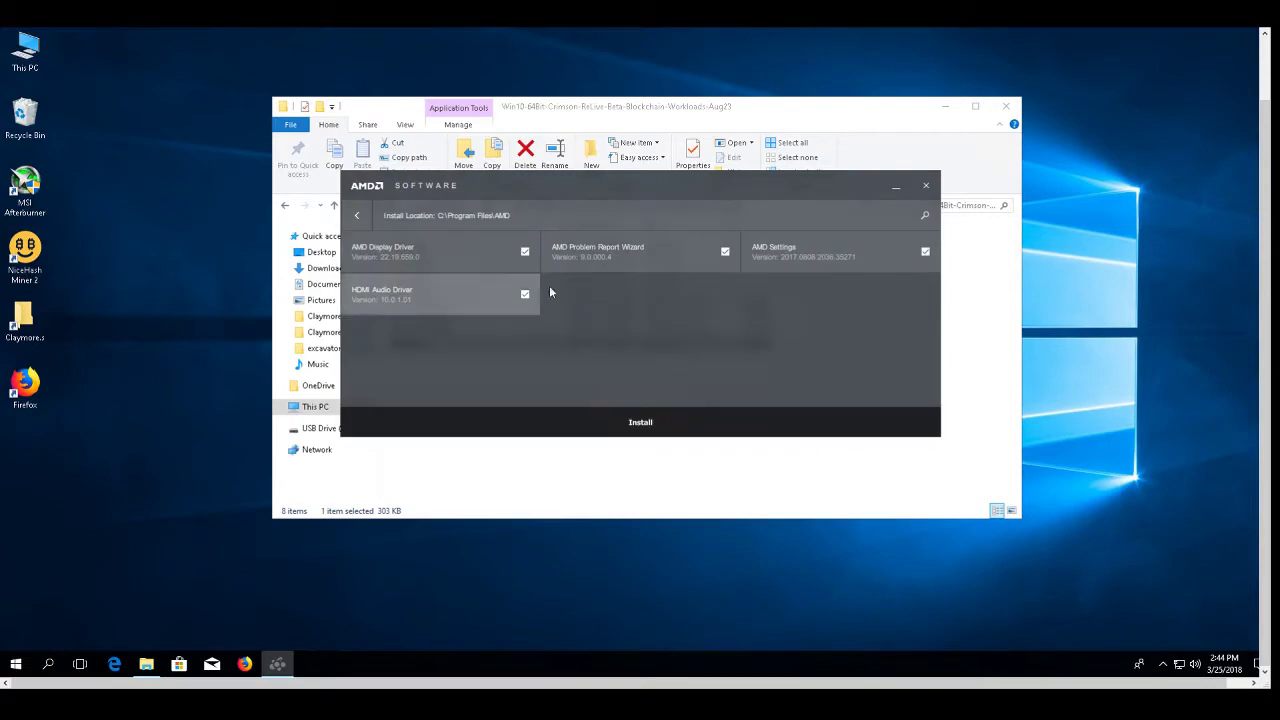
click(652, 420)
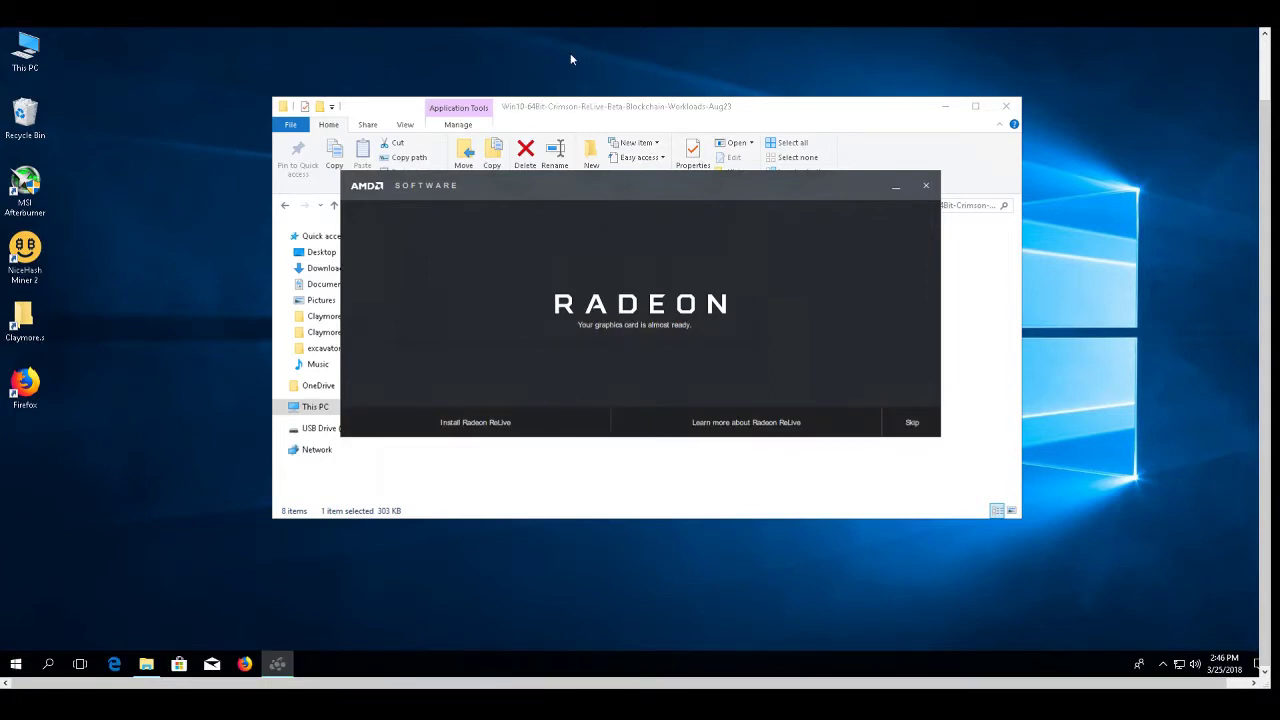
click(905, 421)
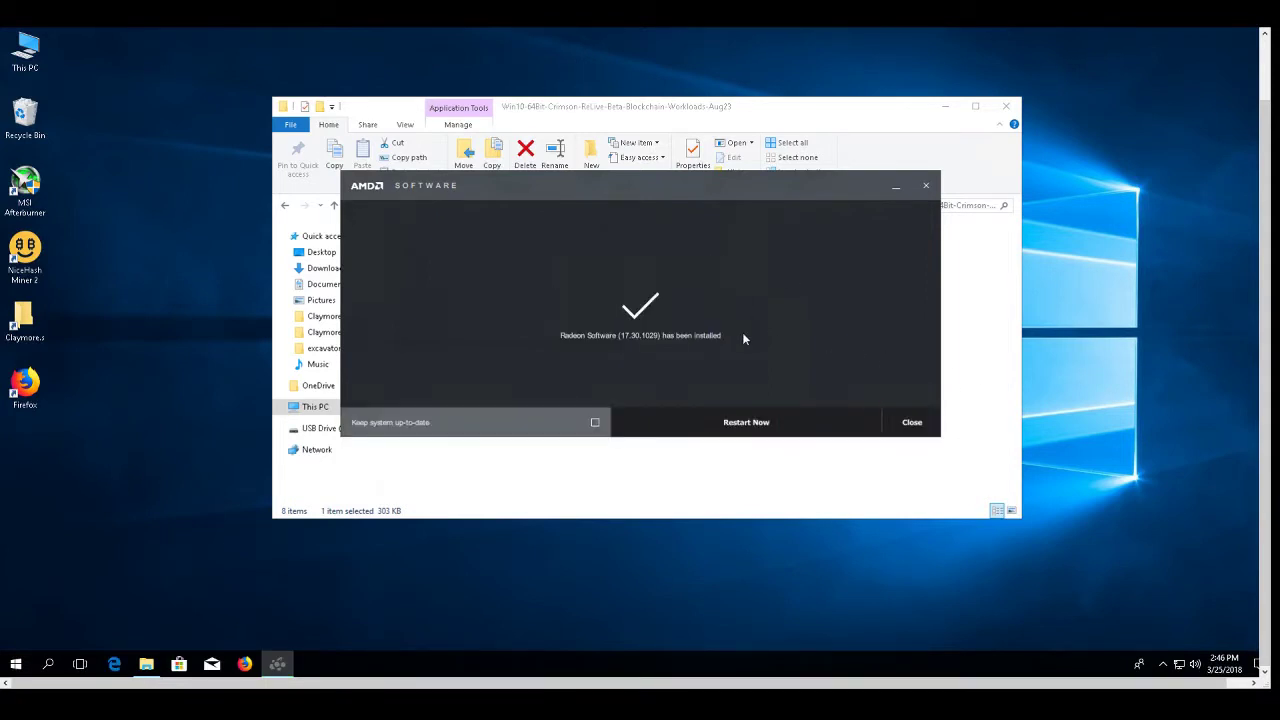
click(779, 420)
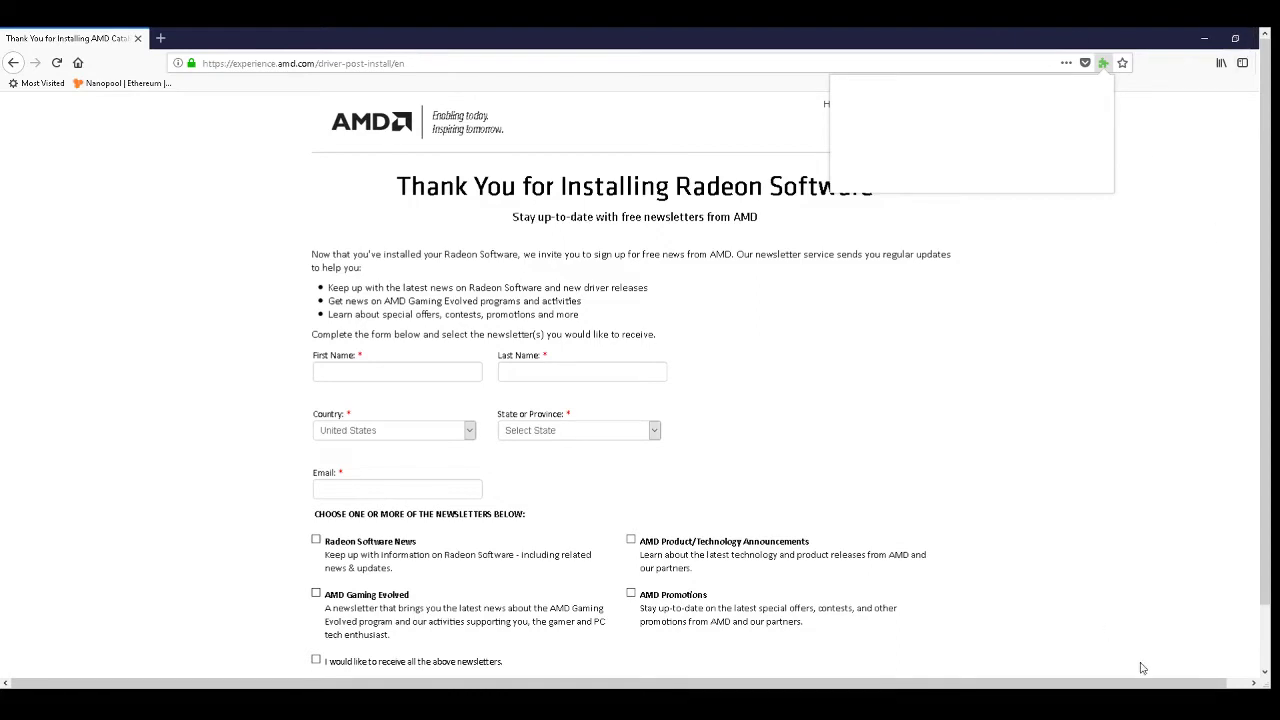
Dismiss the AMD newsletter page and open AMD Settings
click(1240, 42)
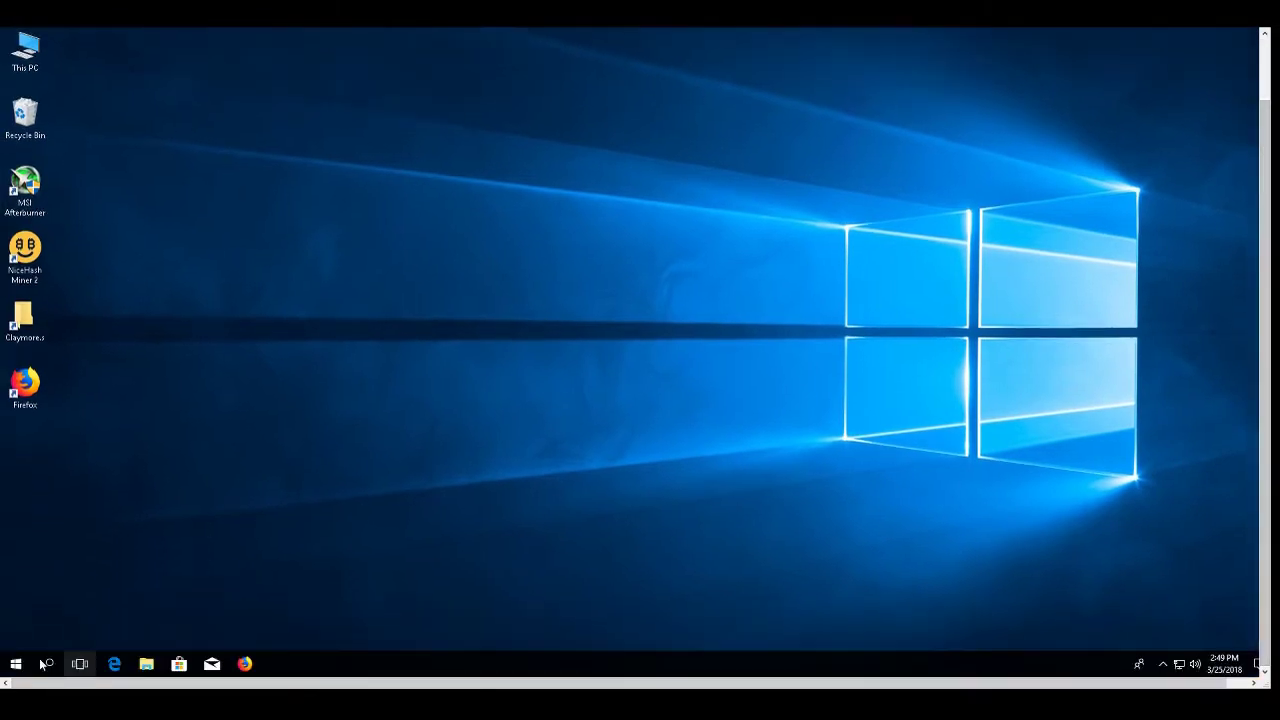
click(16, 664)
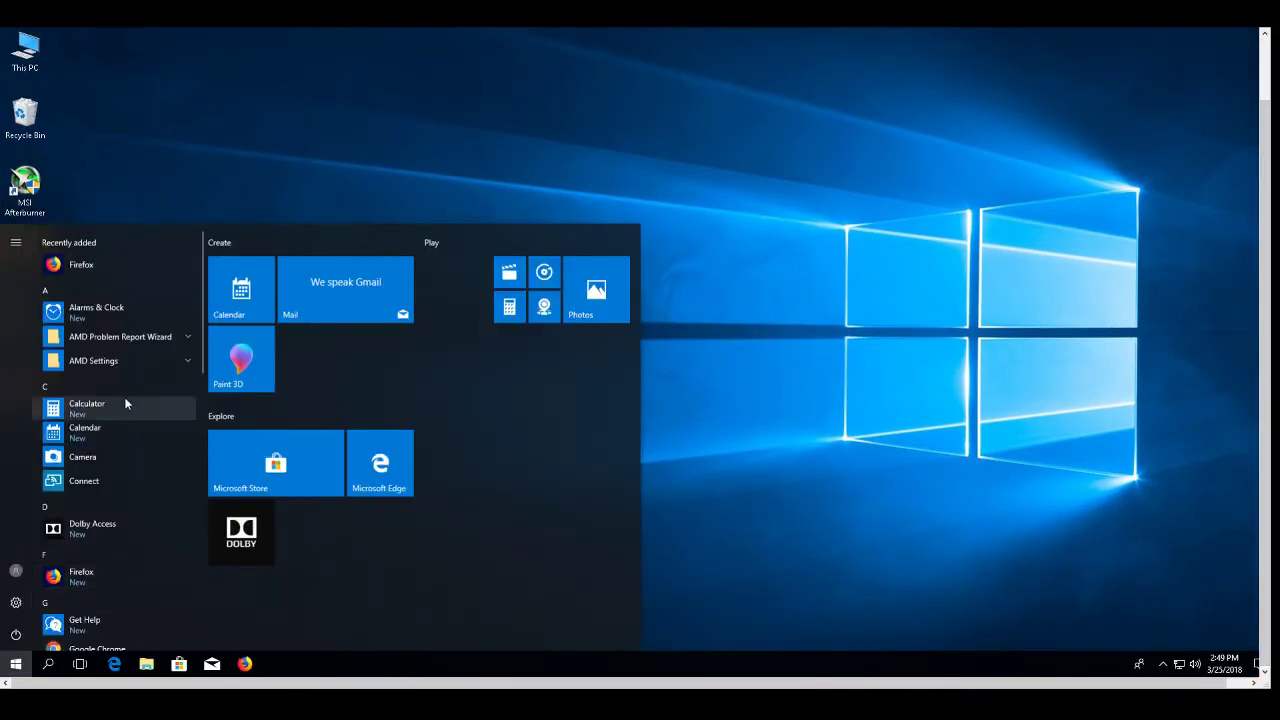
click(114, 360)
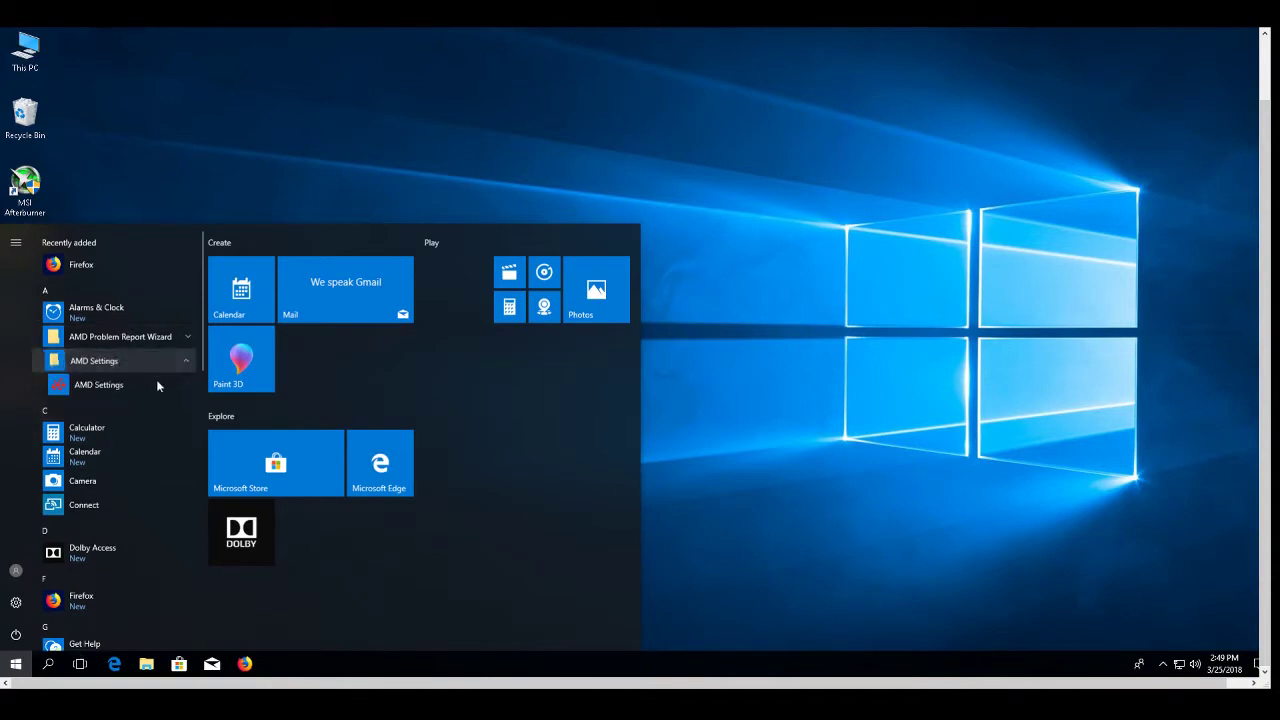
click(114, 386)
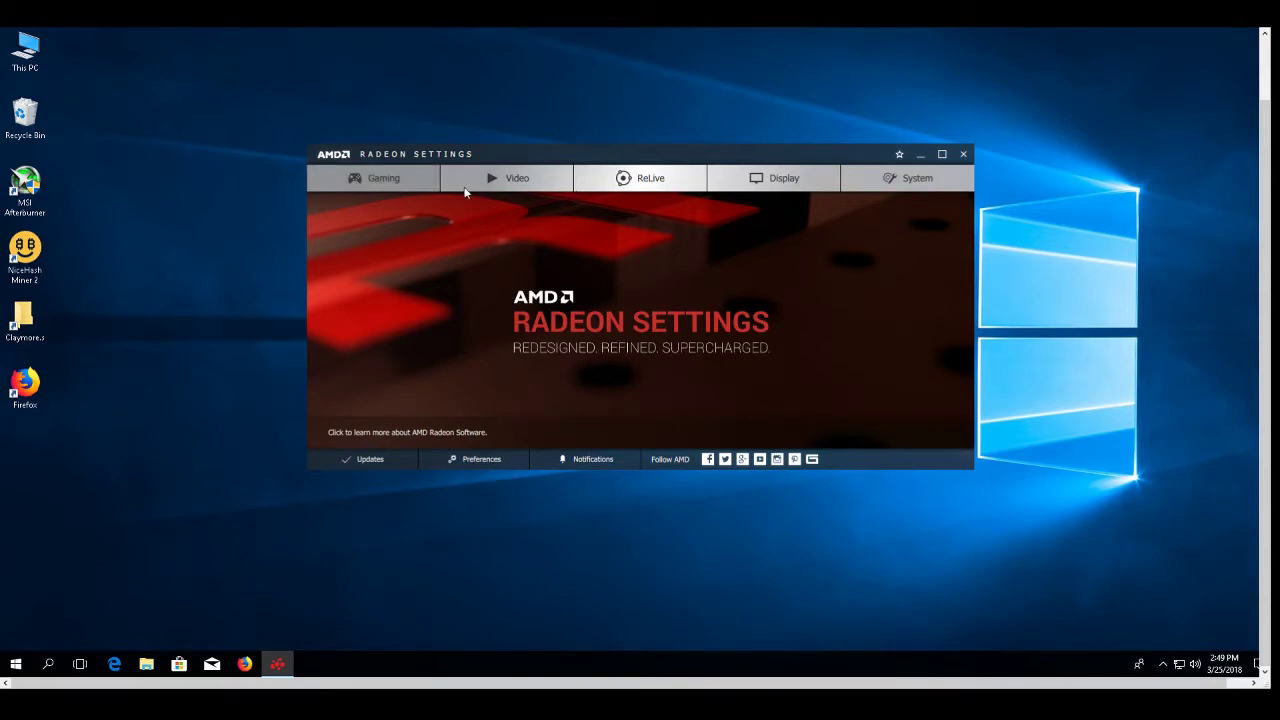
Open the global gaming settings and accept the overclocking warning in the last Radeon RX Vega's Global WattMan
click(410, 183)
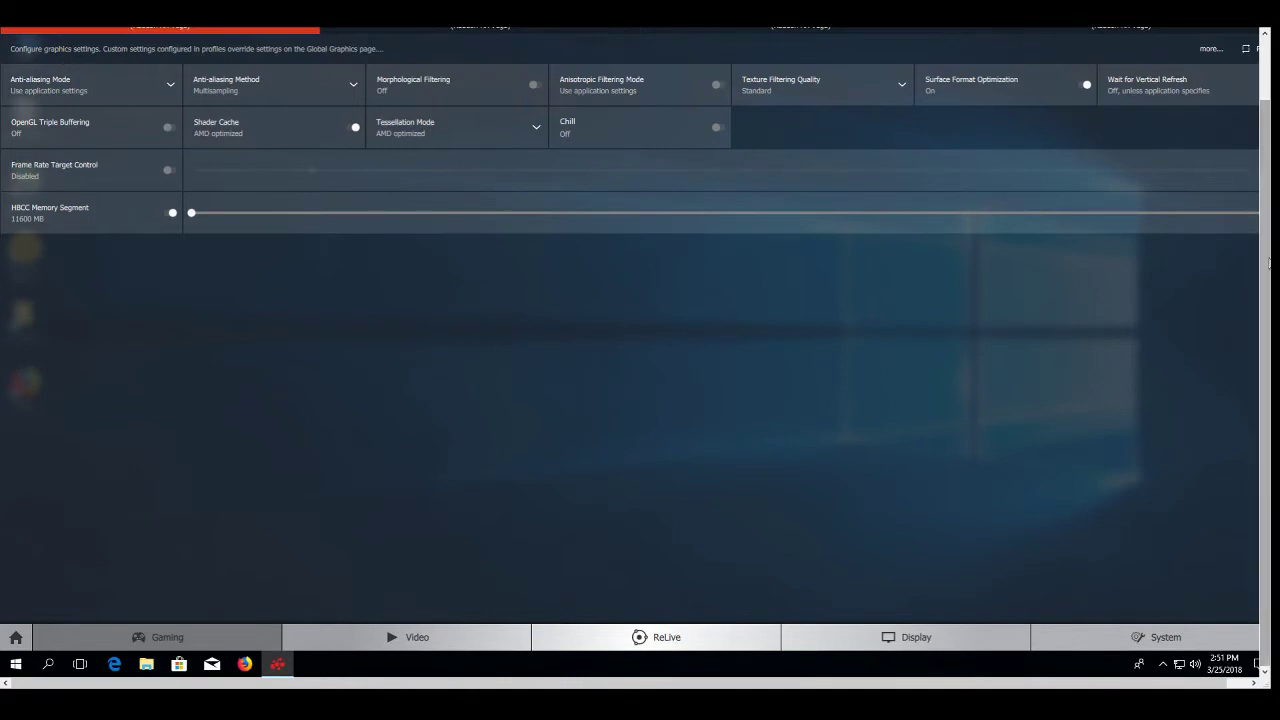
scroll(1268, 262, up, 2)
click(1110, 92)
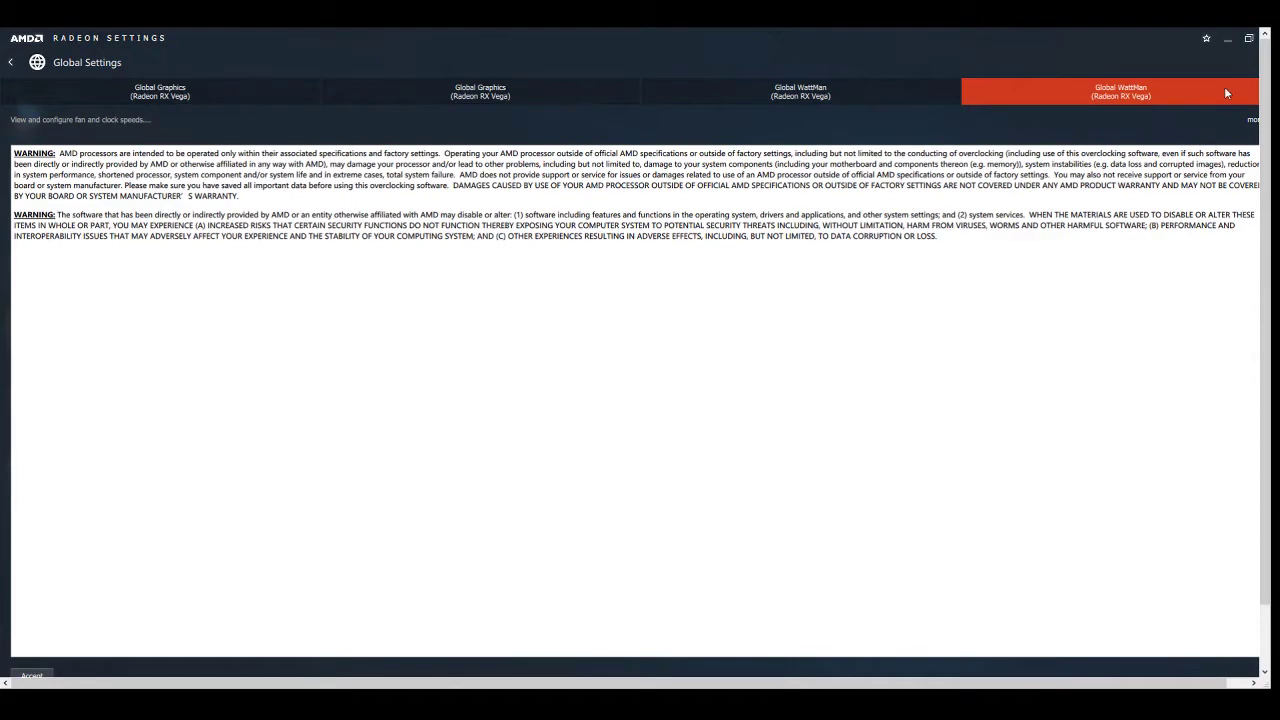
scroll(614, 423, down, 1)
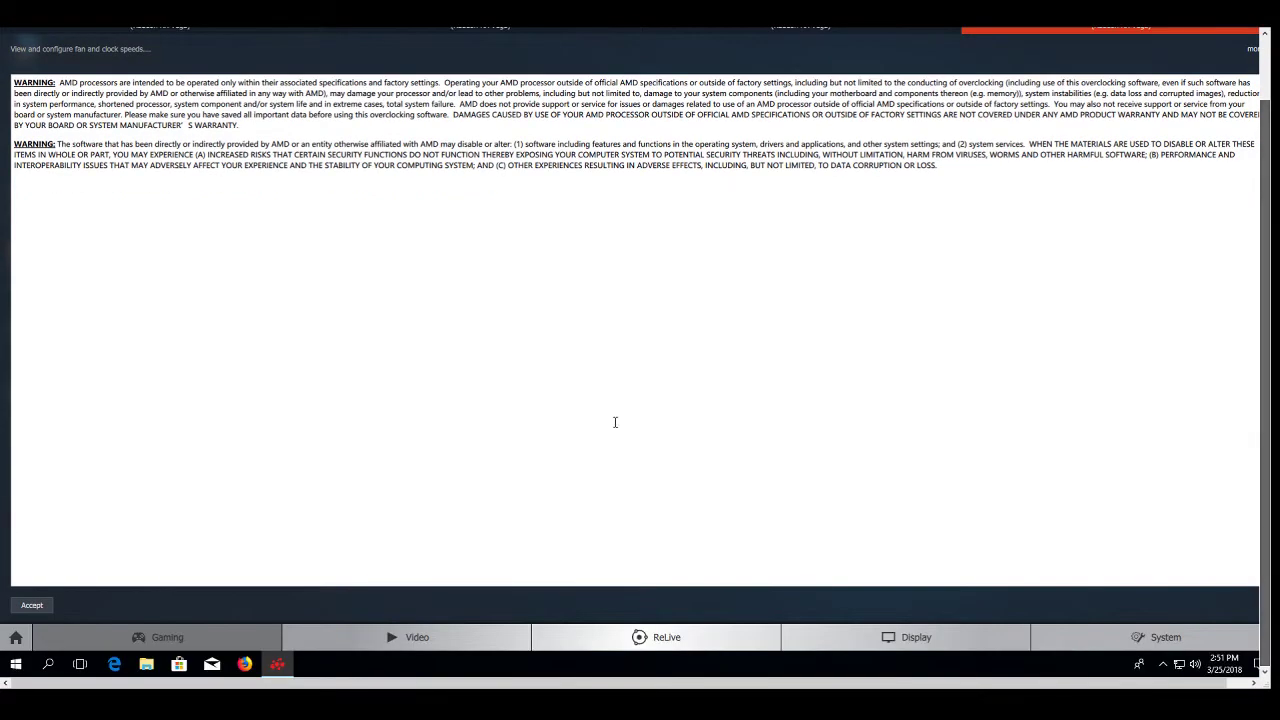
click(32, 605)
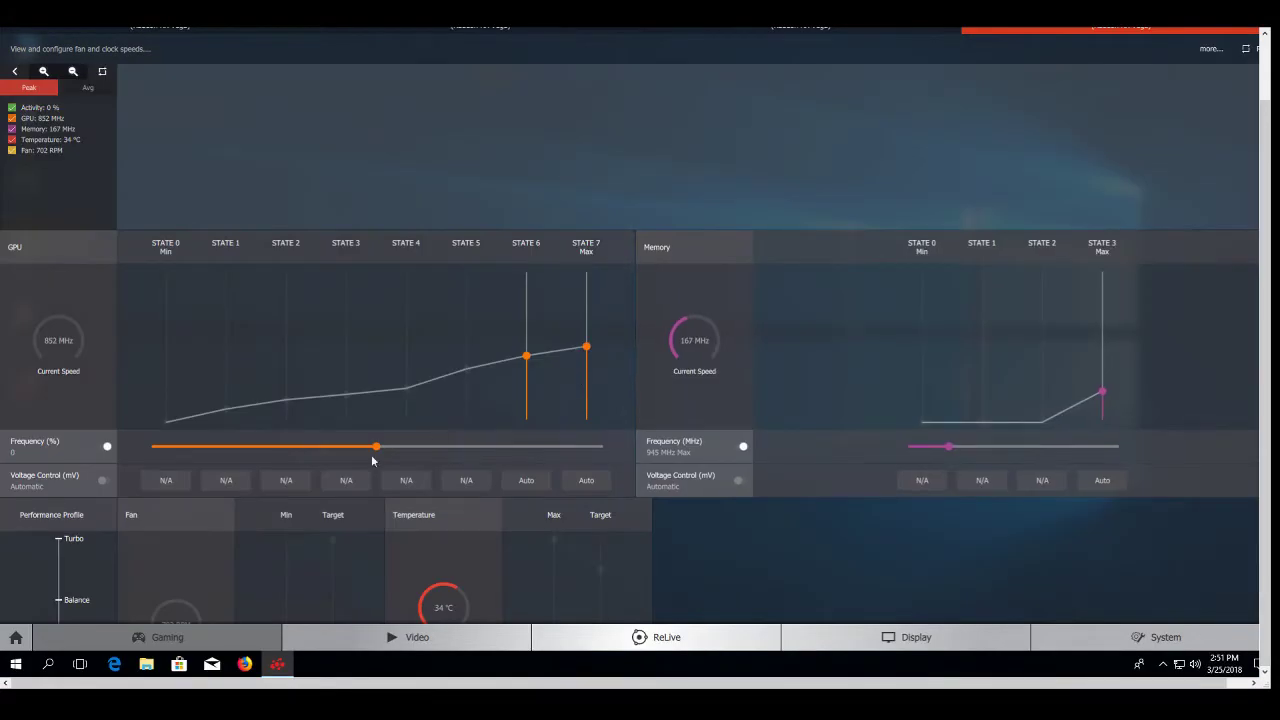
Switch the GPU frequency to dynamic MHz values and set State 7 to 1002 MHz
click(107, 446)
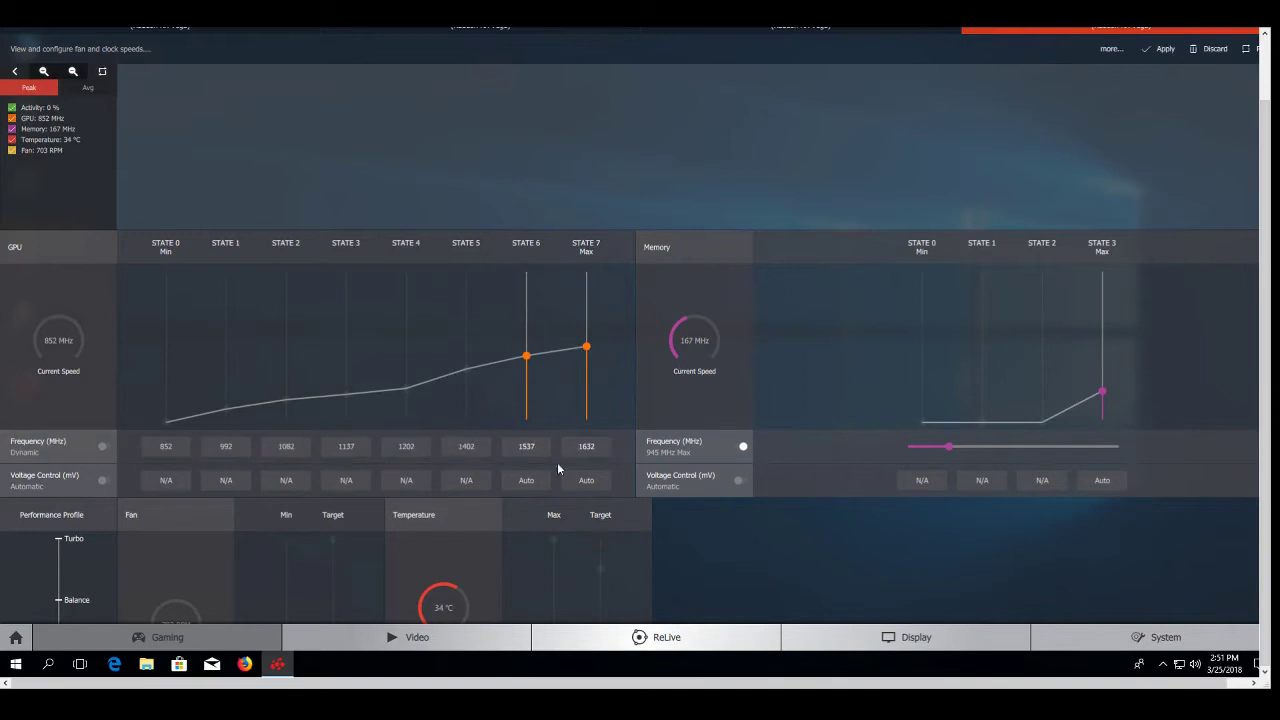
click(600, 450)
text(1)
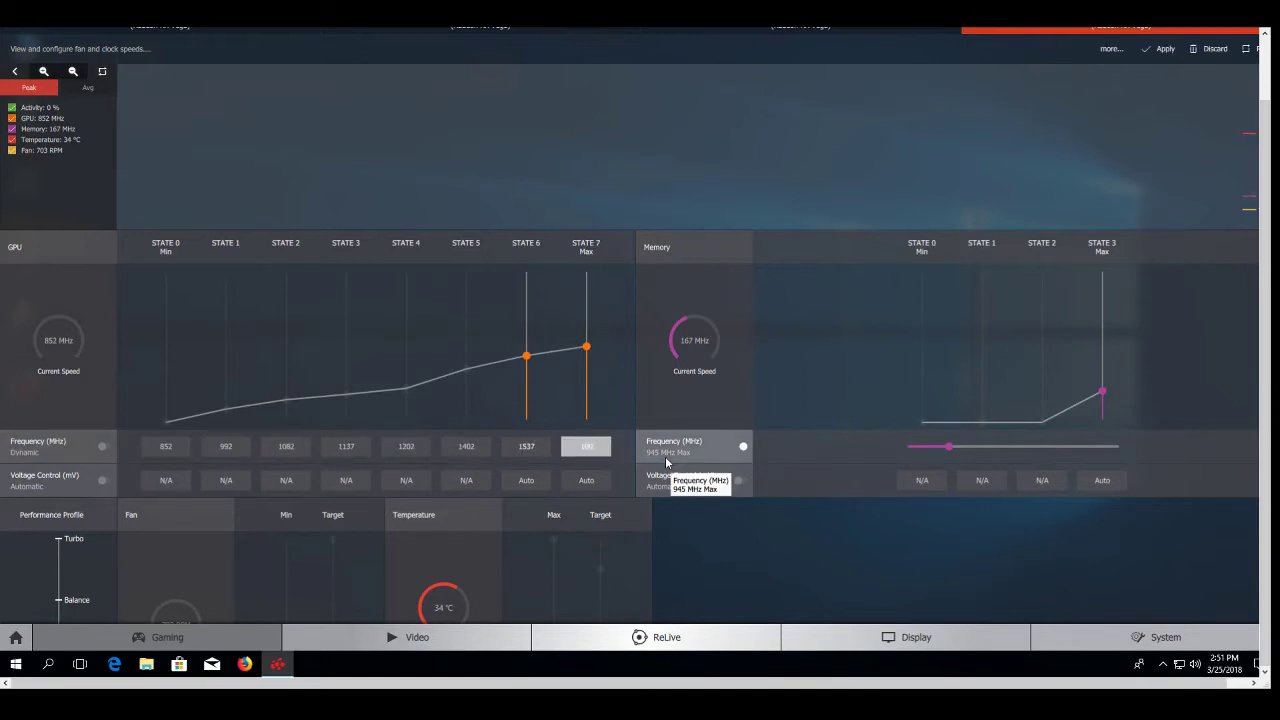
text(002)
key(Return)
Switch the memory frequency to dynamic values and set State 3 to 1100 MHz
click(743, 446)
click(1104, 447)
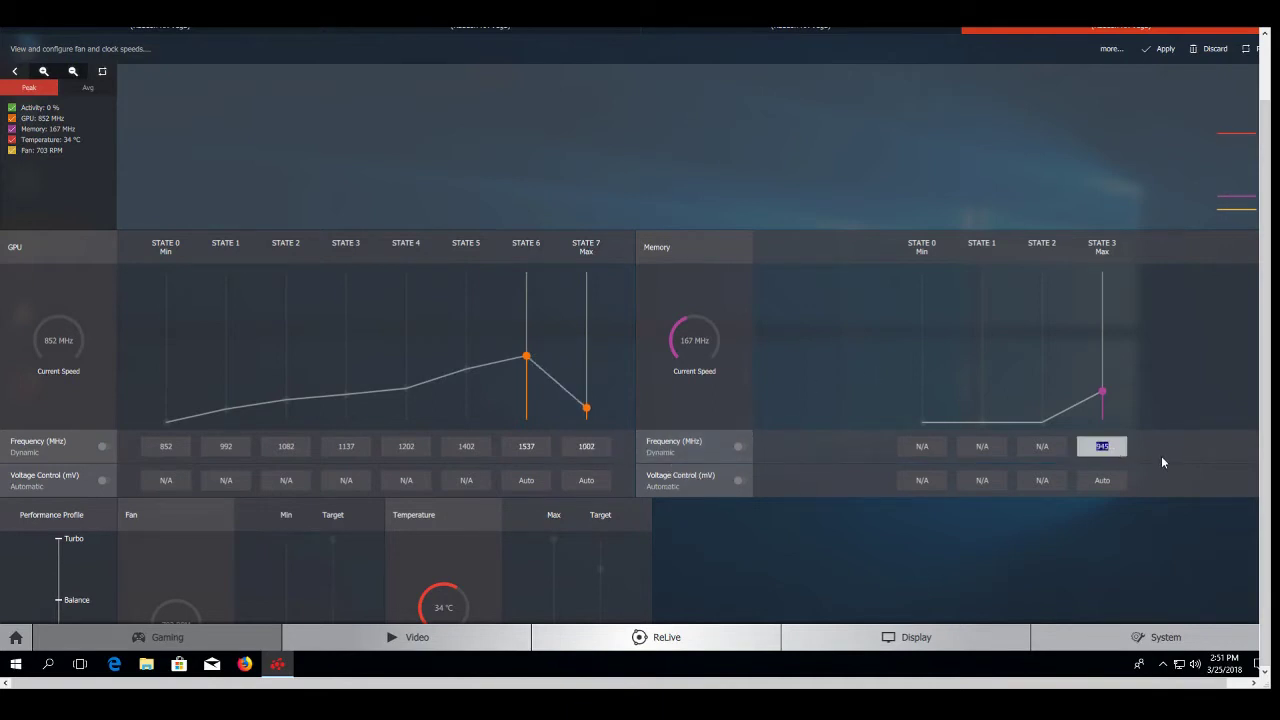
text(1100)
key(Return)
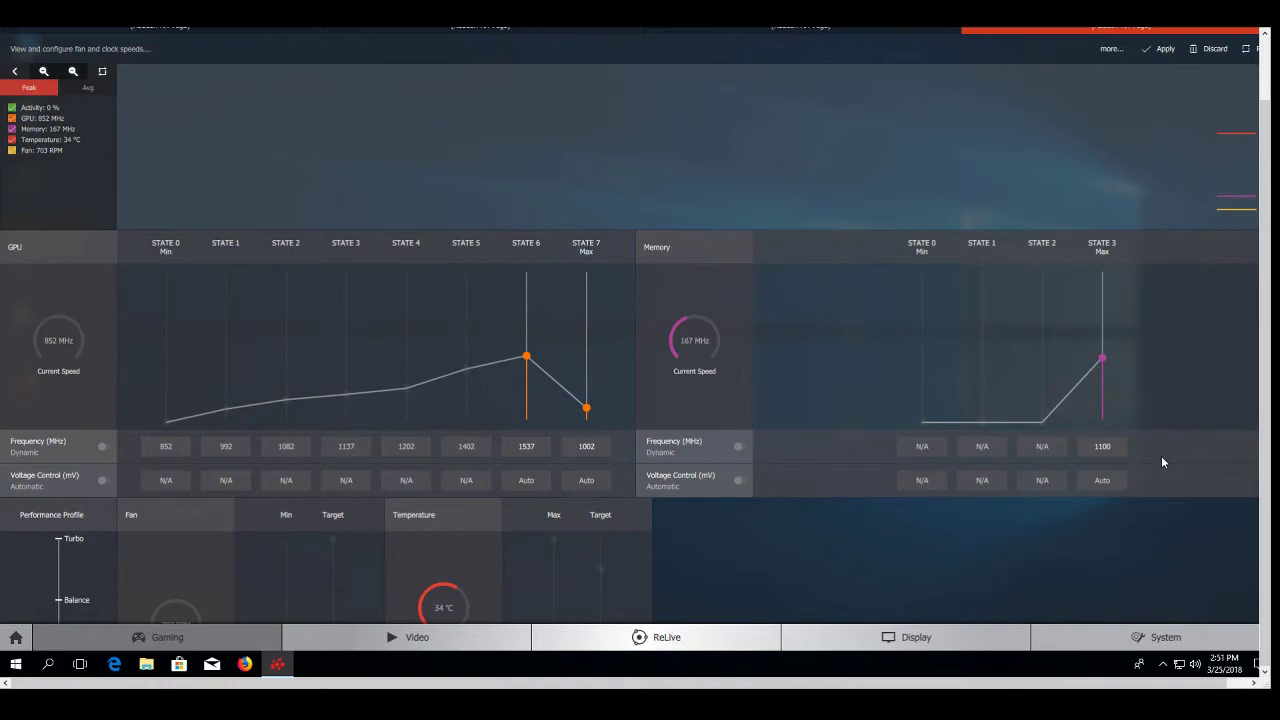
Set the fan to manual with a minimum speed of 3500 RPM and apply the card's WattMan settings
scroll(620, 353, down, 3)
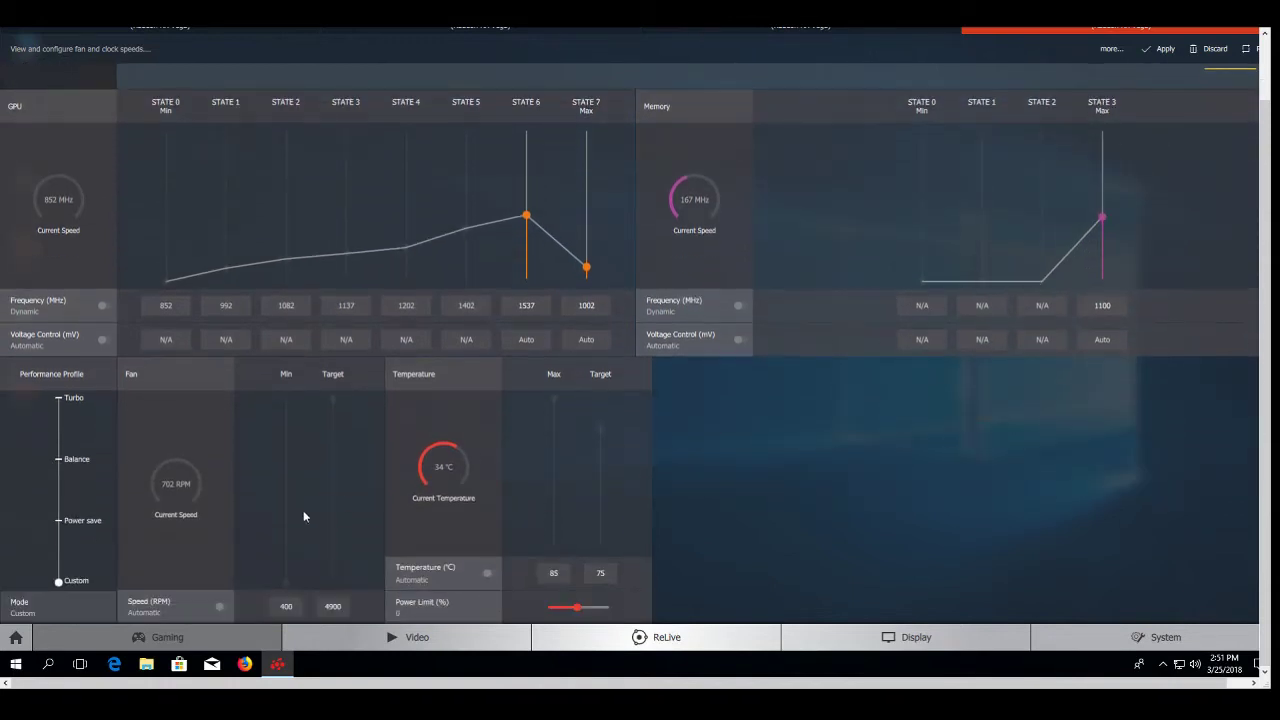
click(221, 604)
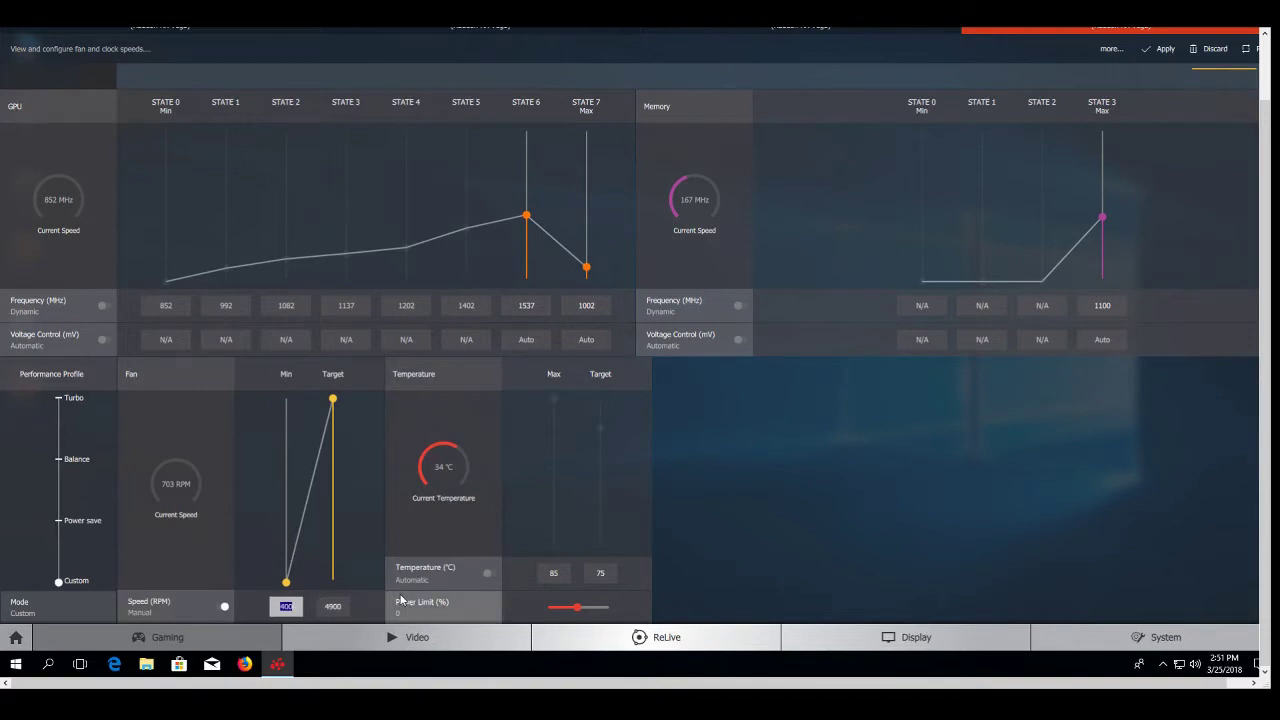
text(3500)
key(Return)
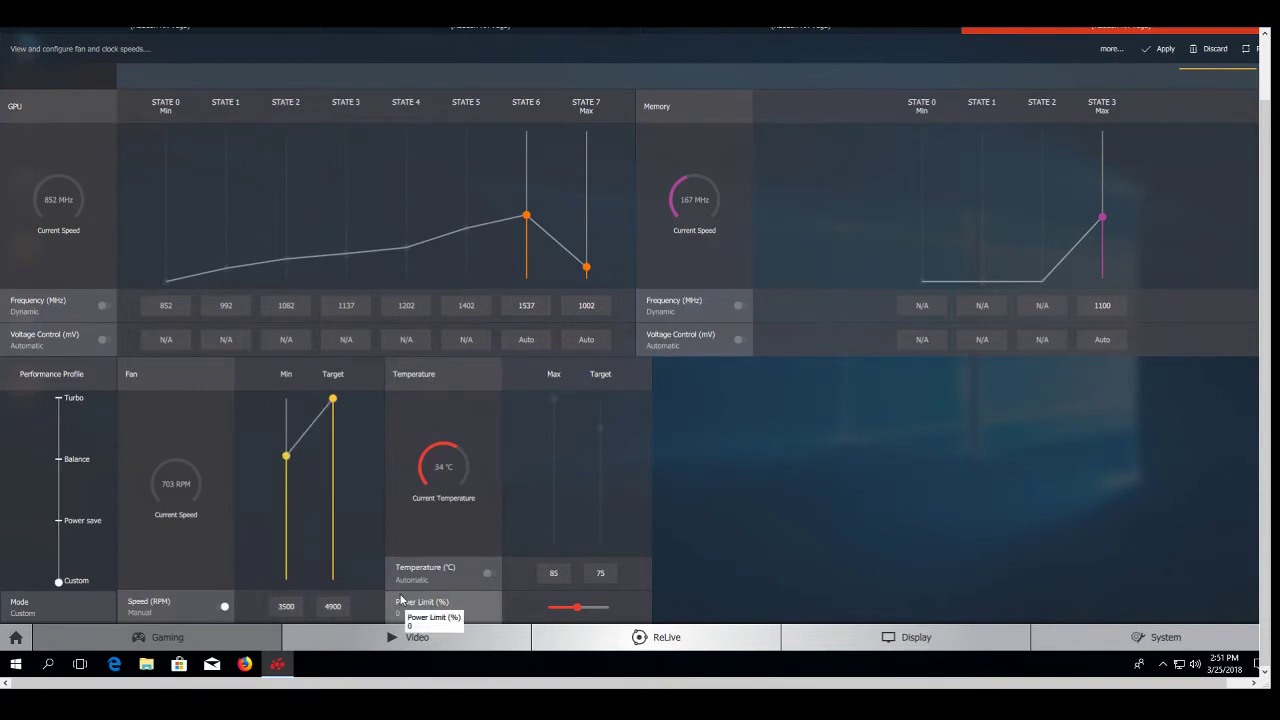
click(1163, 50)
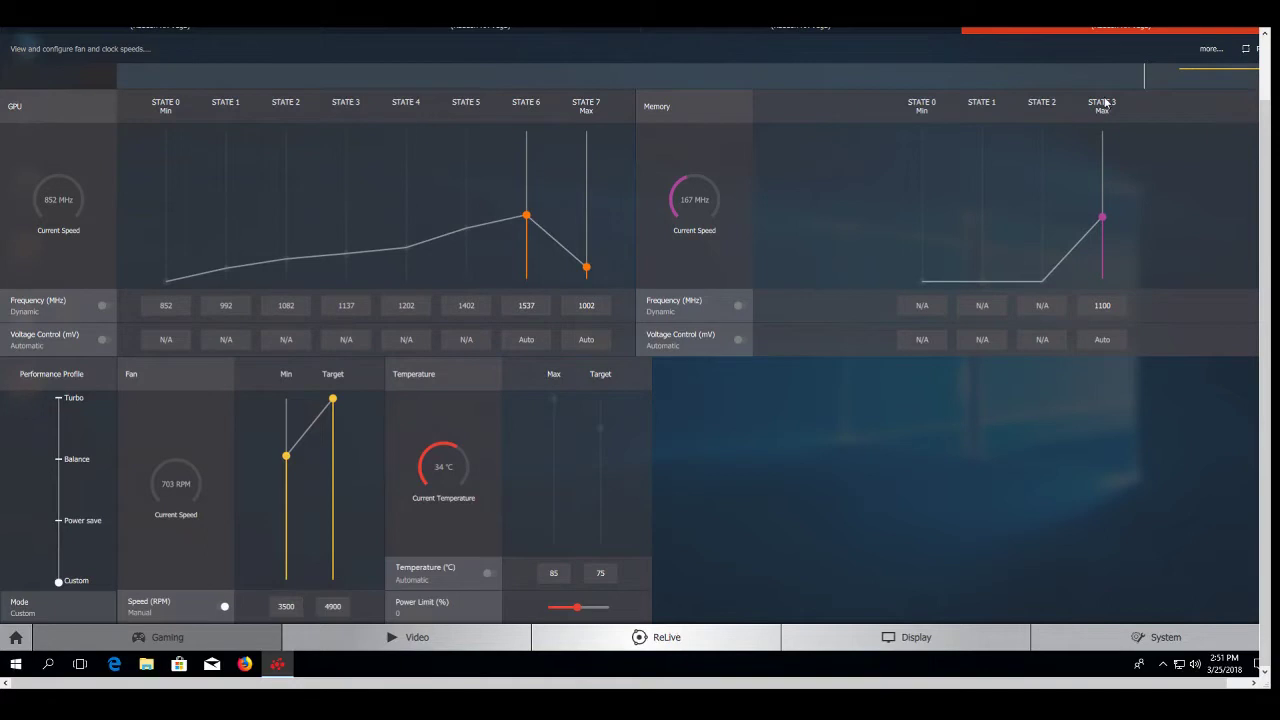
In the other Radeon RX Vega's Global WattMan, make the GPU frequency dynamic with State 7 at 1002 MHz
scroll(1249, 235, up, 1)
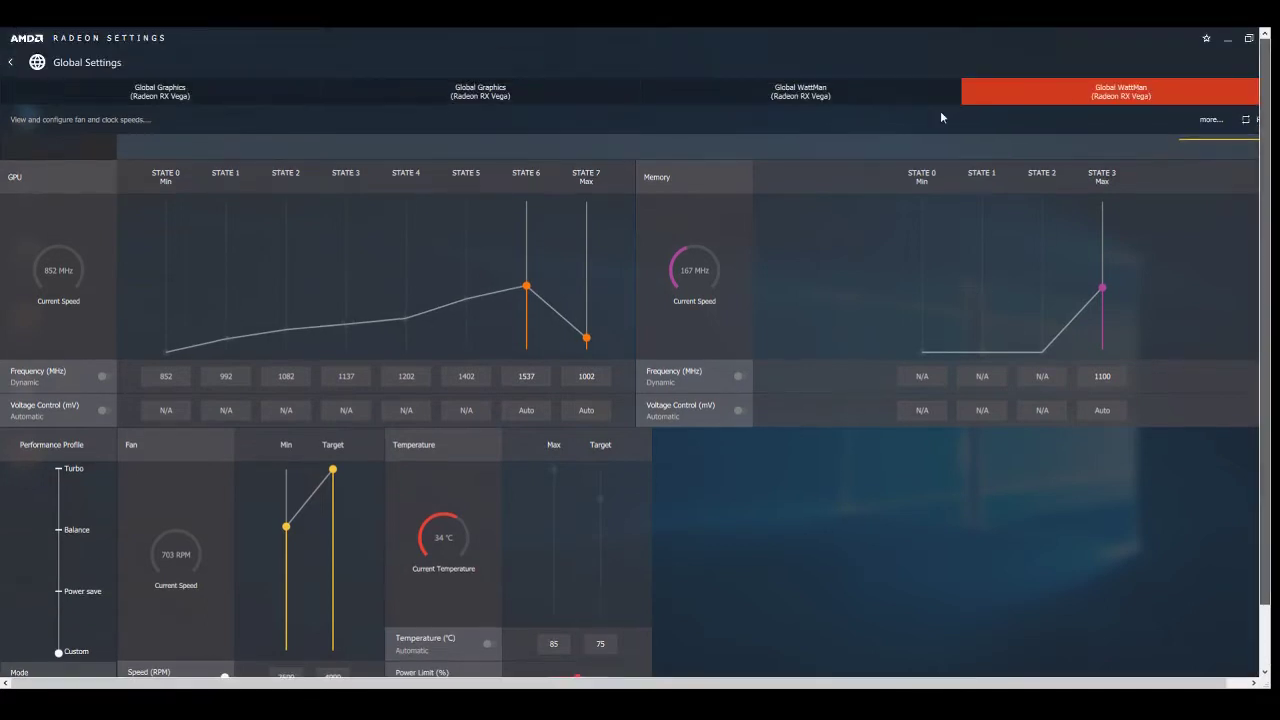
click(830, 93)
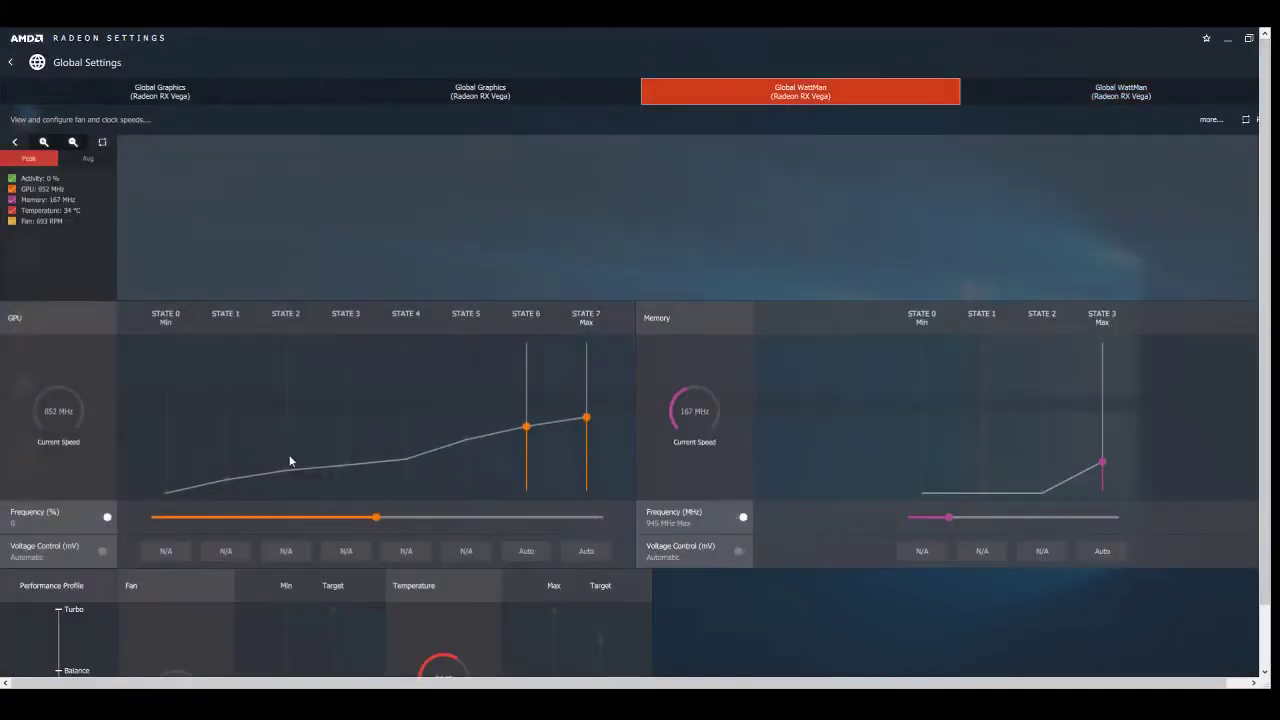
click(107, 518)
click(586, 517)
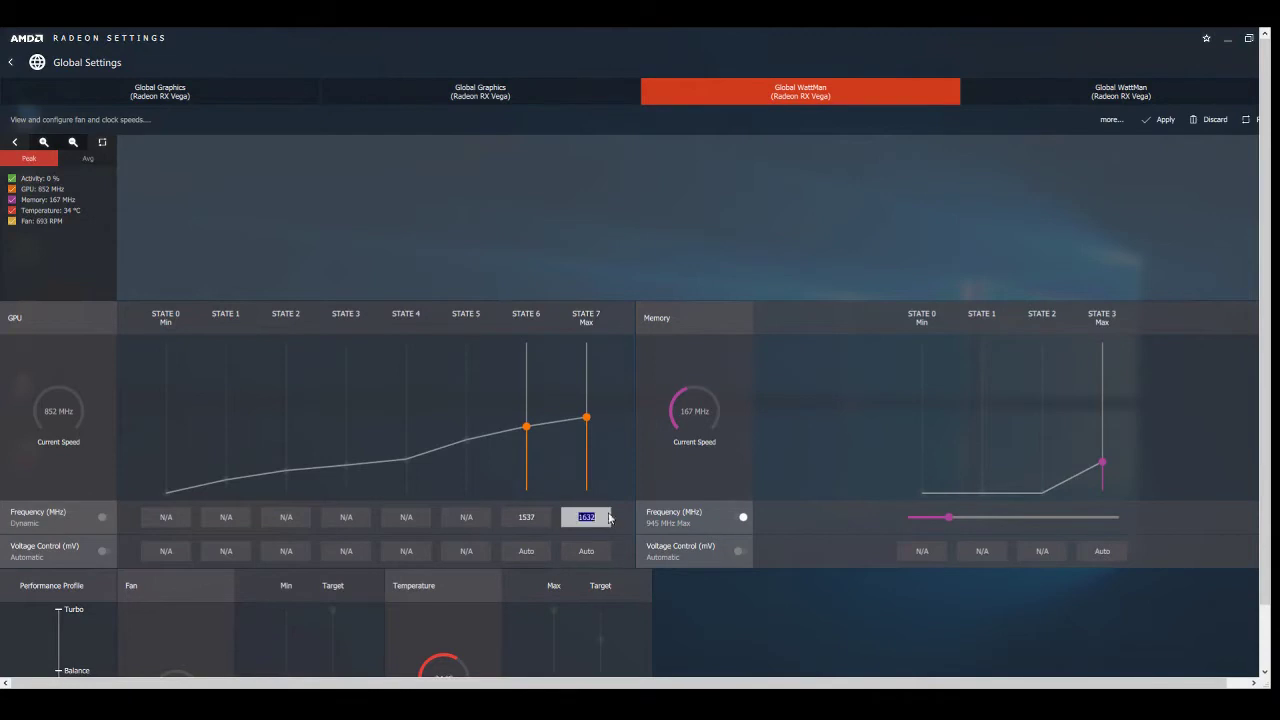
text(16)
key(Return)
Make this second card's memory frequency dynamic and set its State 3 to 1100 MHz
click(738, 517)
click(1082, 521)
text(11)
key(Return)
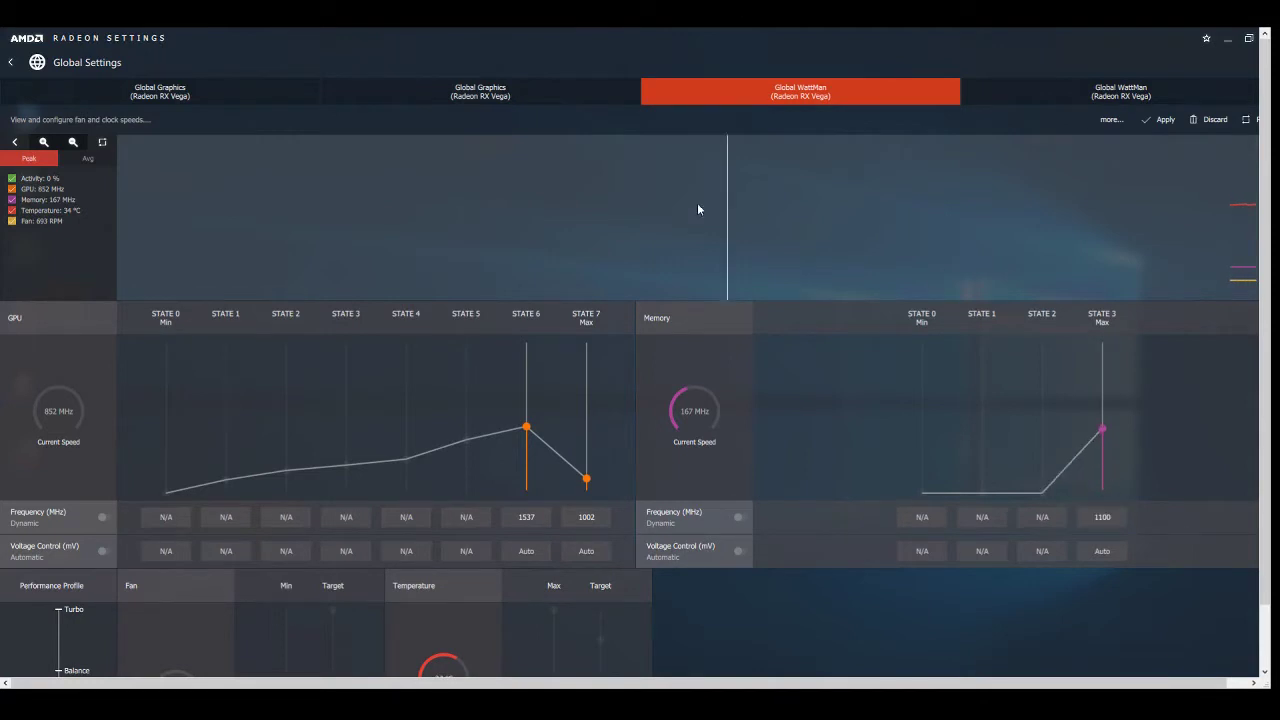
scroll(670, 250, down, 1)
click(101, 458)
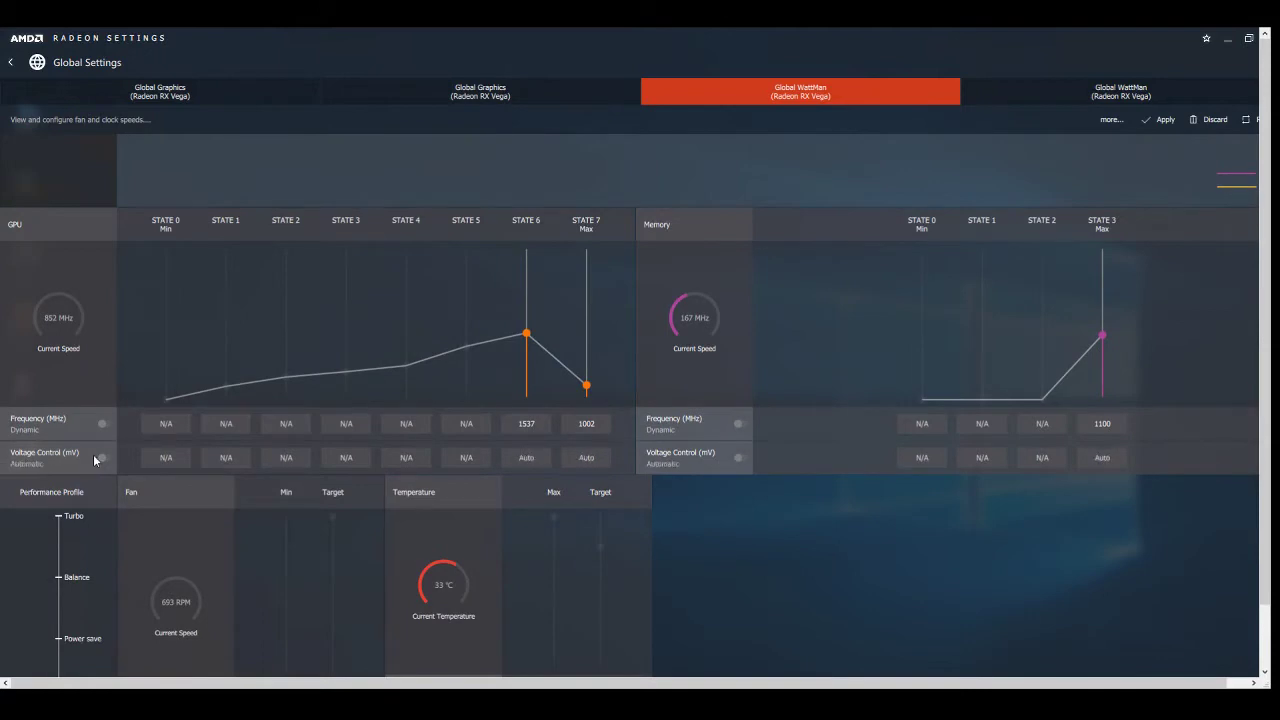
click(742, 458)
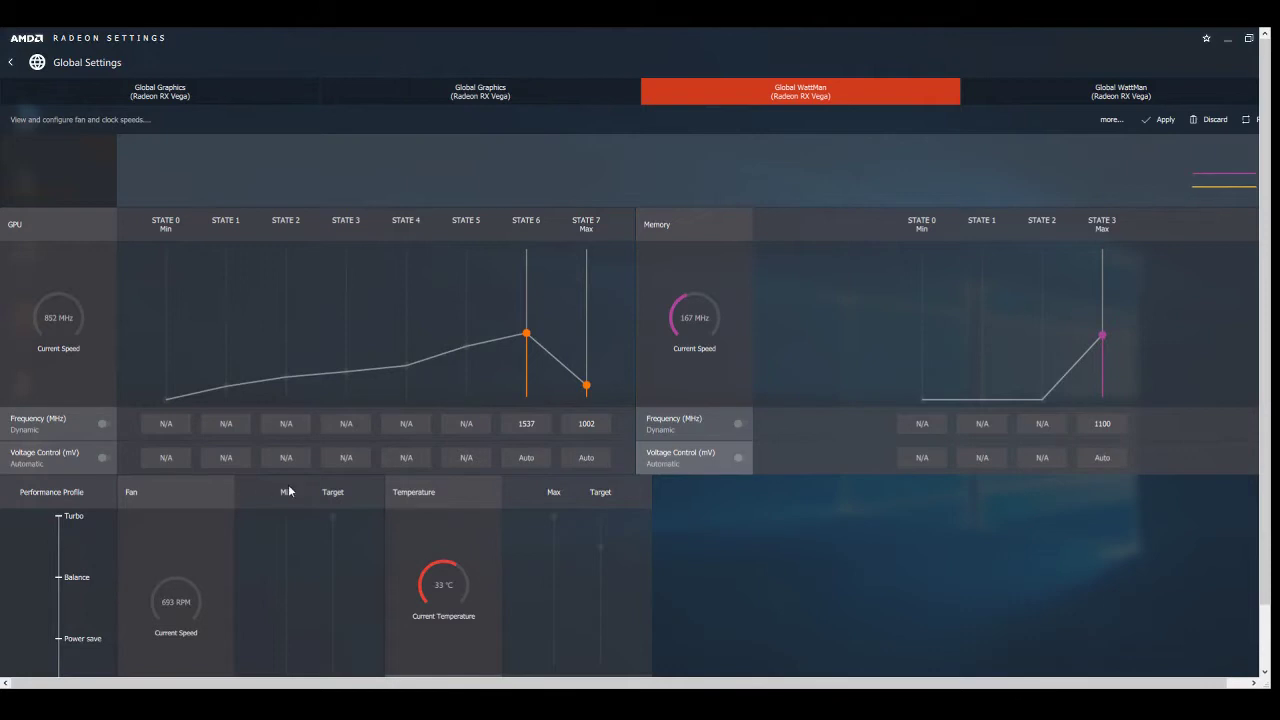
Give the second card a manual fan speed with a 3500 RPM minimum and apply its WattMan settings
scroll(510, 438, down, 1)
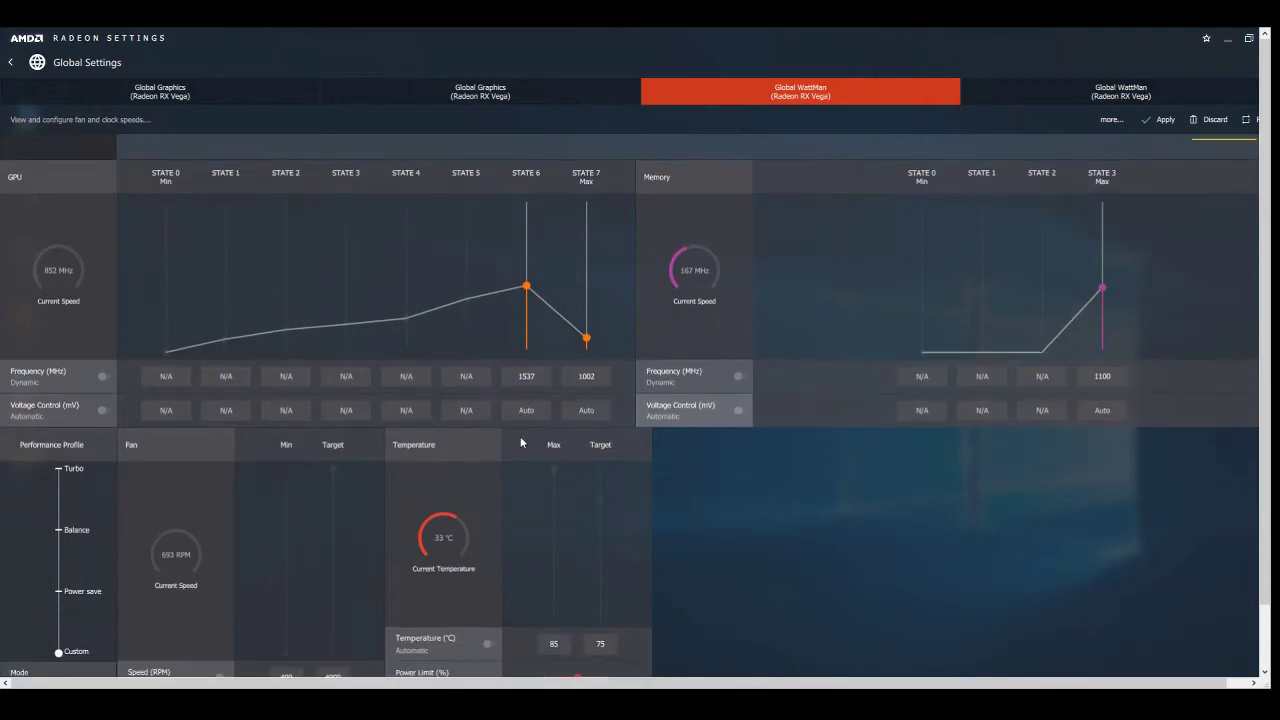
drag(1265, 285, 1265, 372)
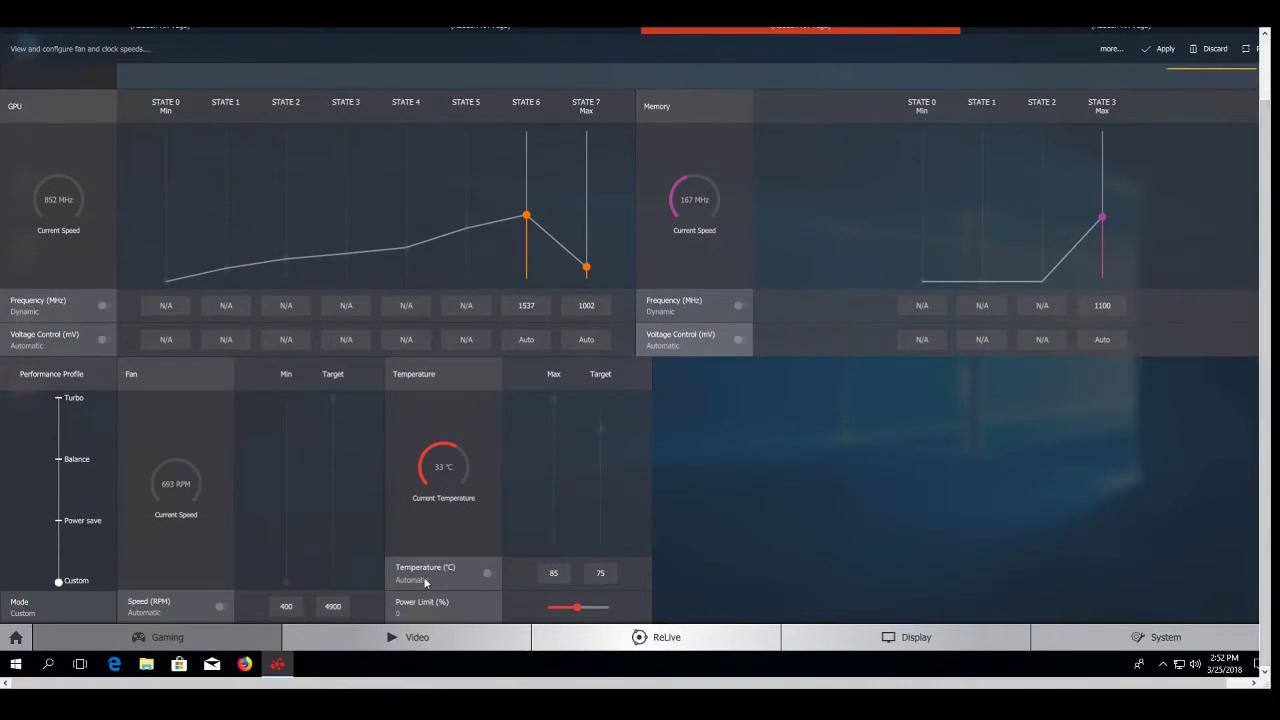
click(224, 606)
double_click(286, 606)
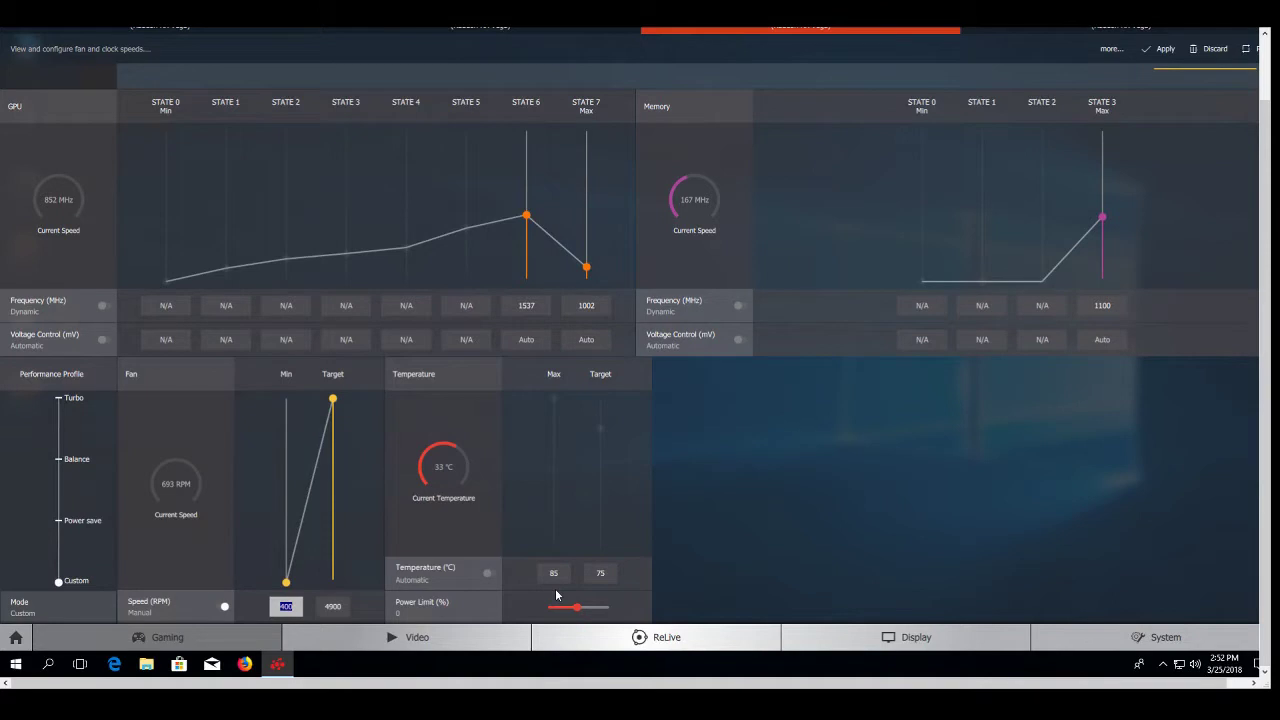
text(750)
key(Return)
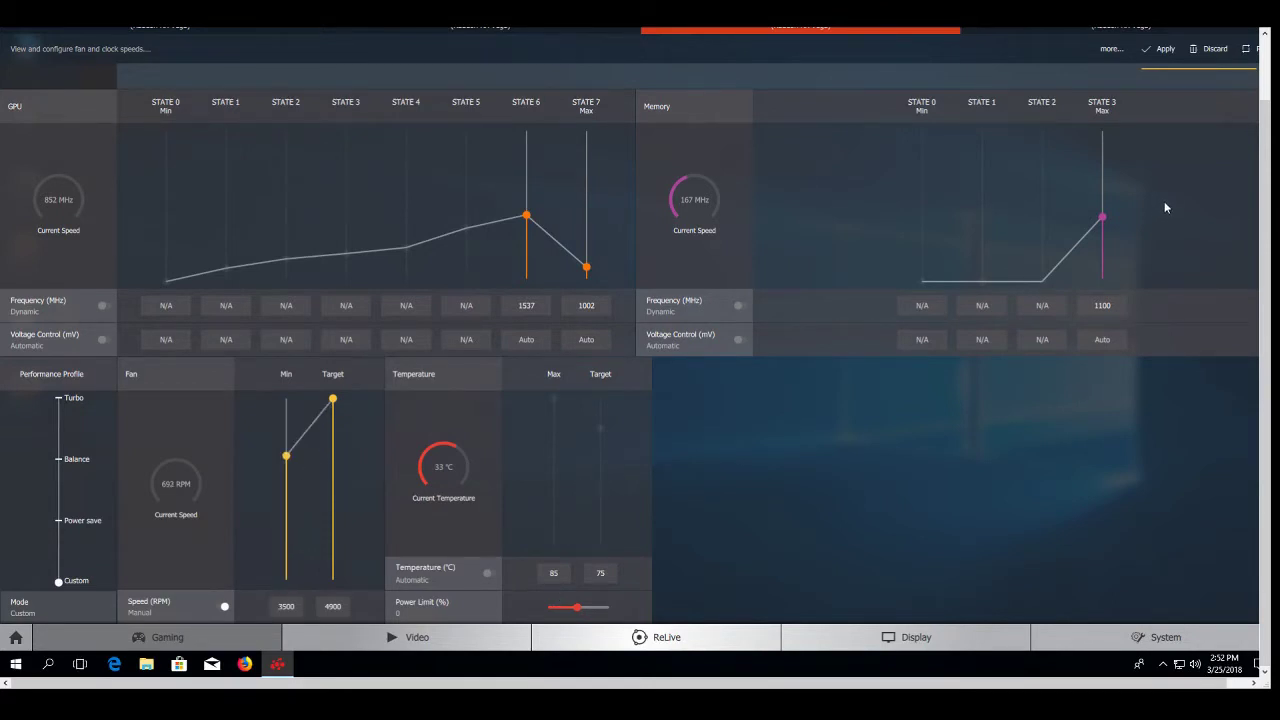
click(1165, 53)
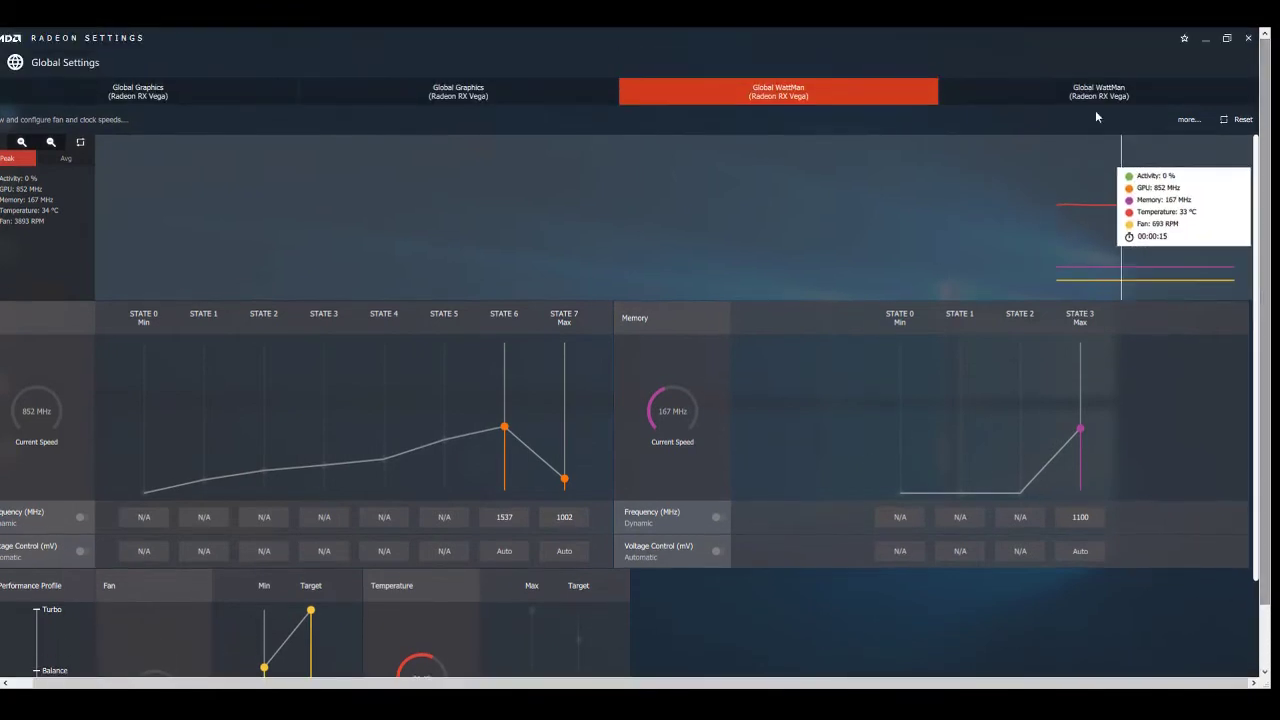
Check the last Radeon RX Vega's applied WattMan clock and fan settings, and minimize the settings window
click(1062, 92)
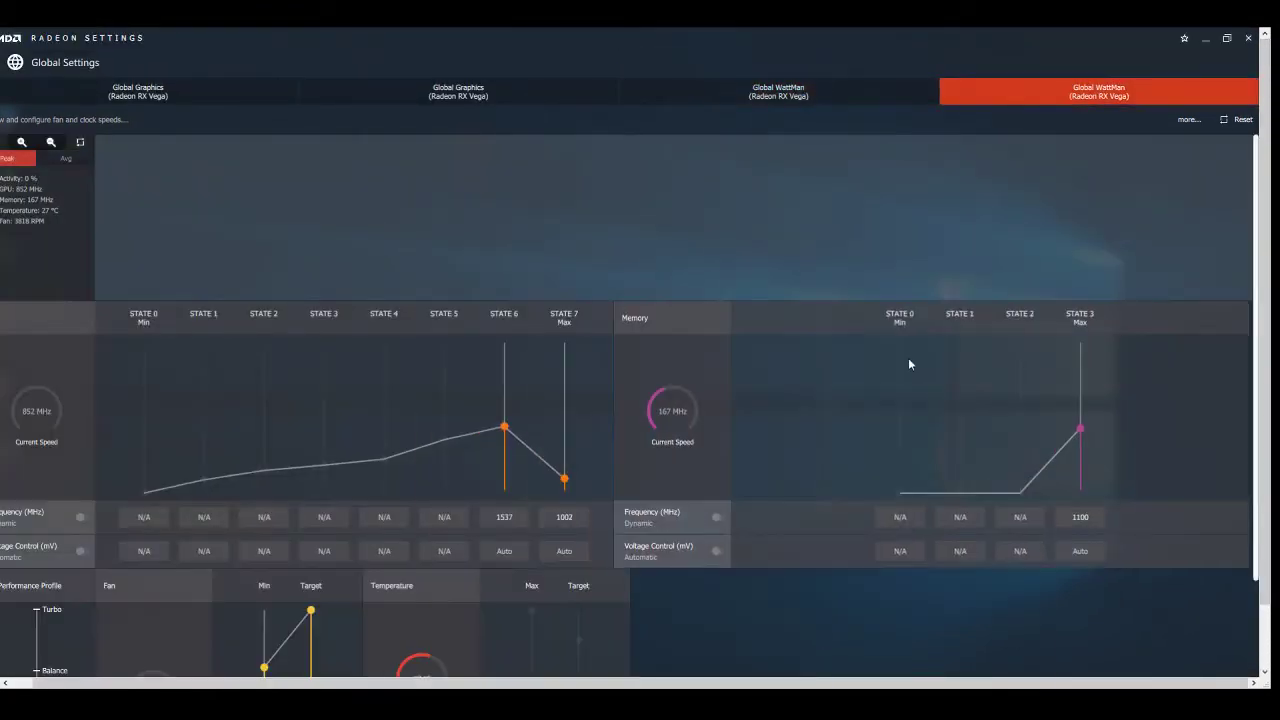
scroll(716, 378, down, 3)
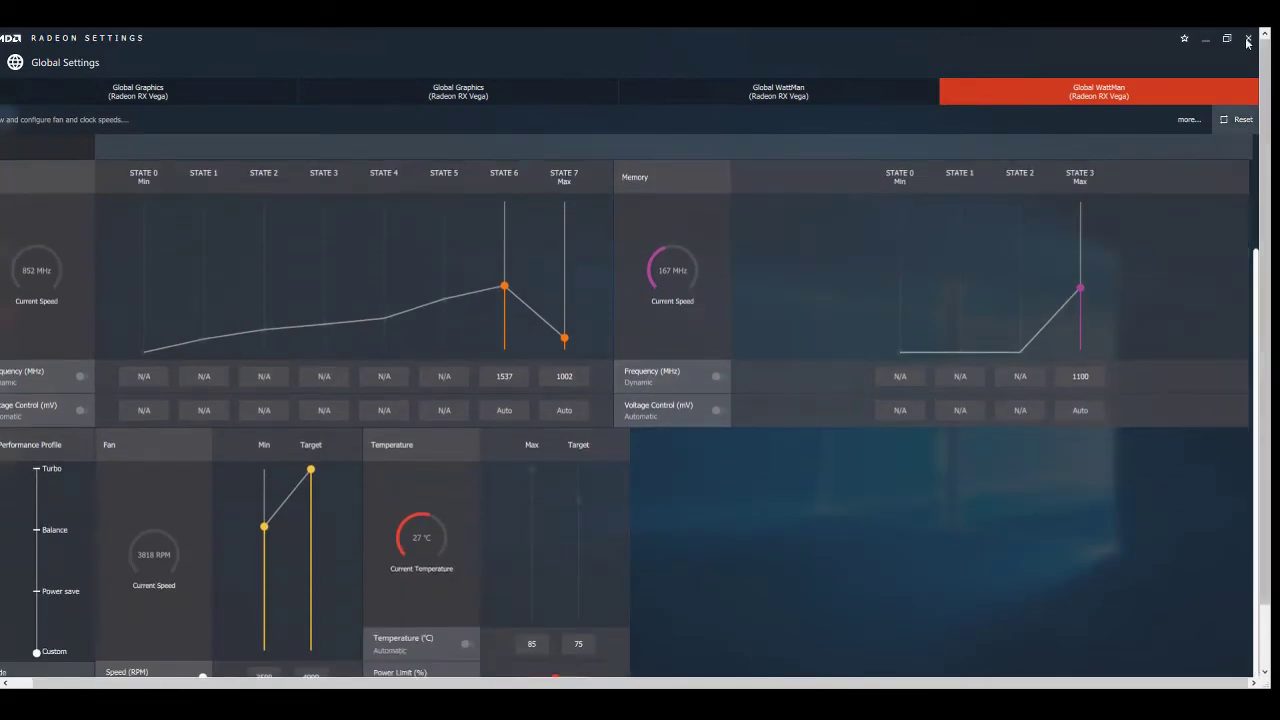
click(1206, 38)
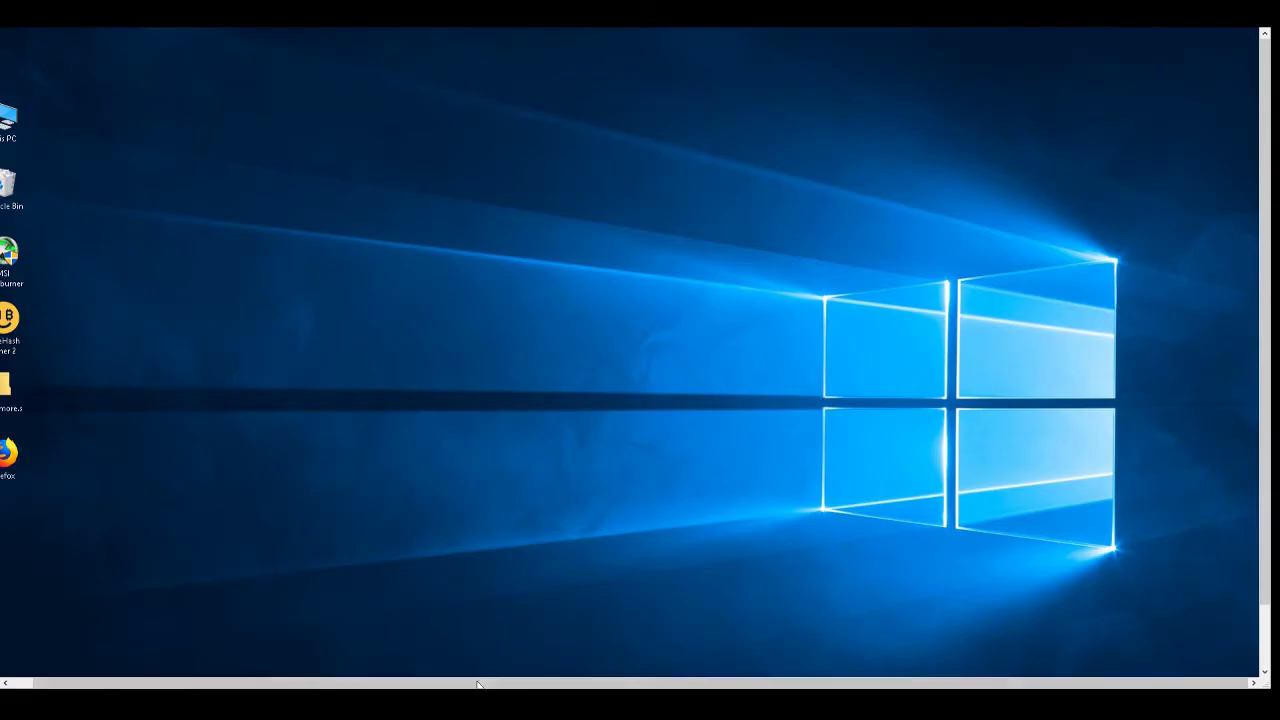
Open the Claymore folder from the desktop and launch the miner from it
drag(930, 683, 912, 683)
double_click(30, 390)
drag(1016, 305, 1004, 545)
double_click(511, 478)
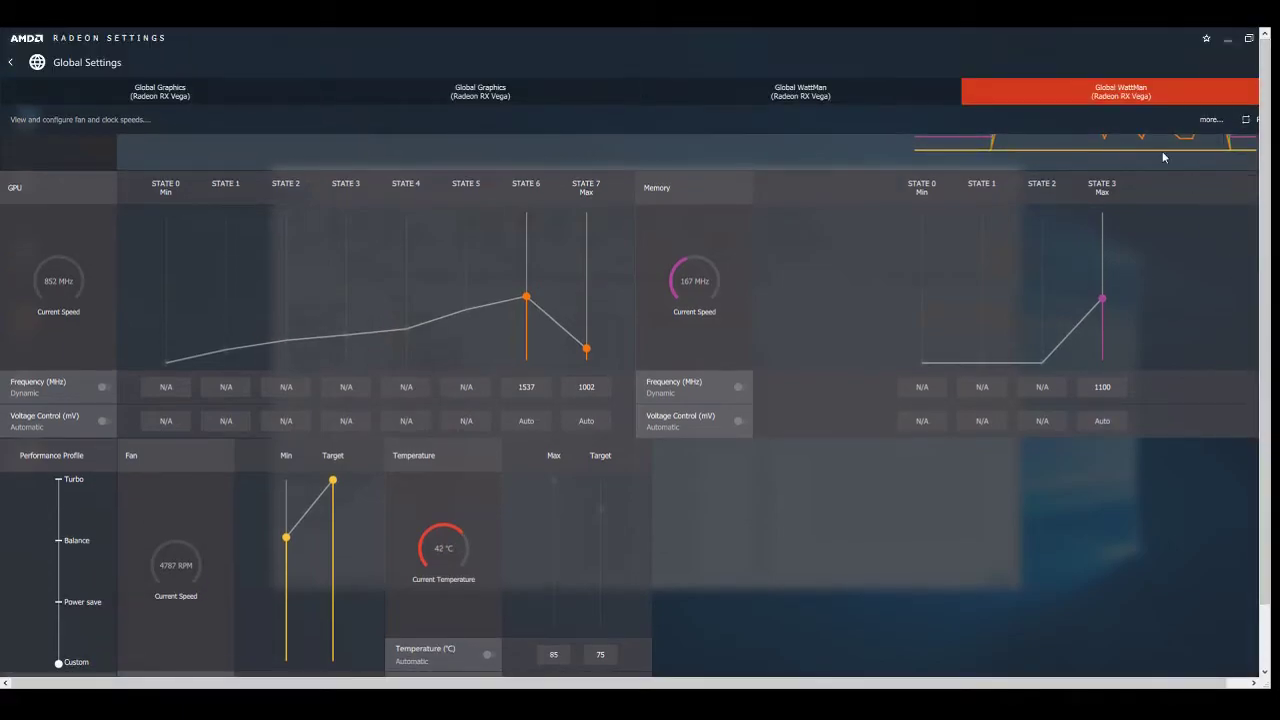
scroll(1205, 245, up, 1)
scroll(1190, 236, up, 1)
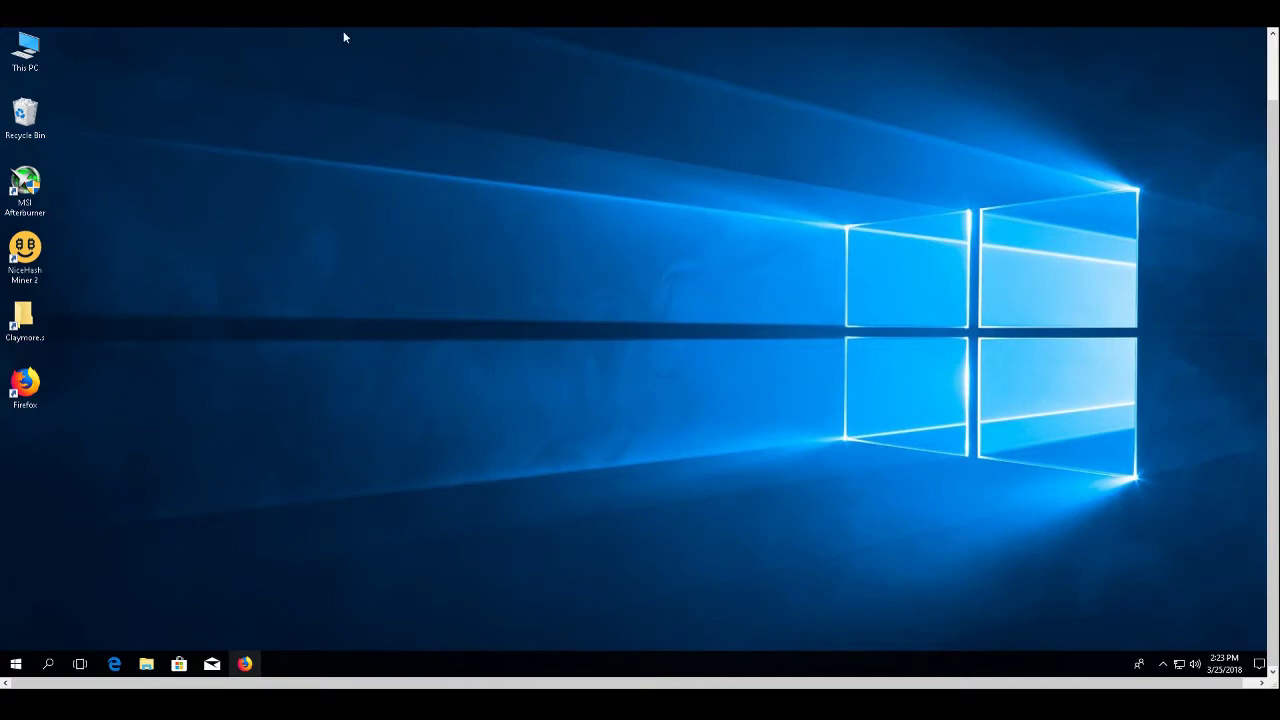
Open the WHQL-Win10-64Bit-Radeon-Software-Crimson-ReLive-17.11.1-Nov10 folder inside the AMD folder on Local Disk (C:)
click(27, 55)
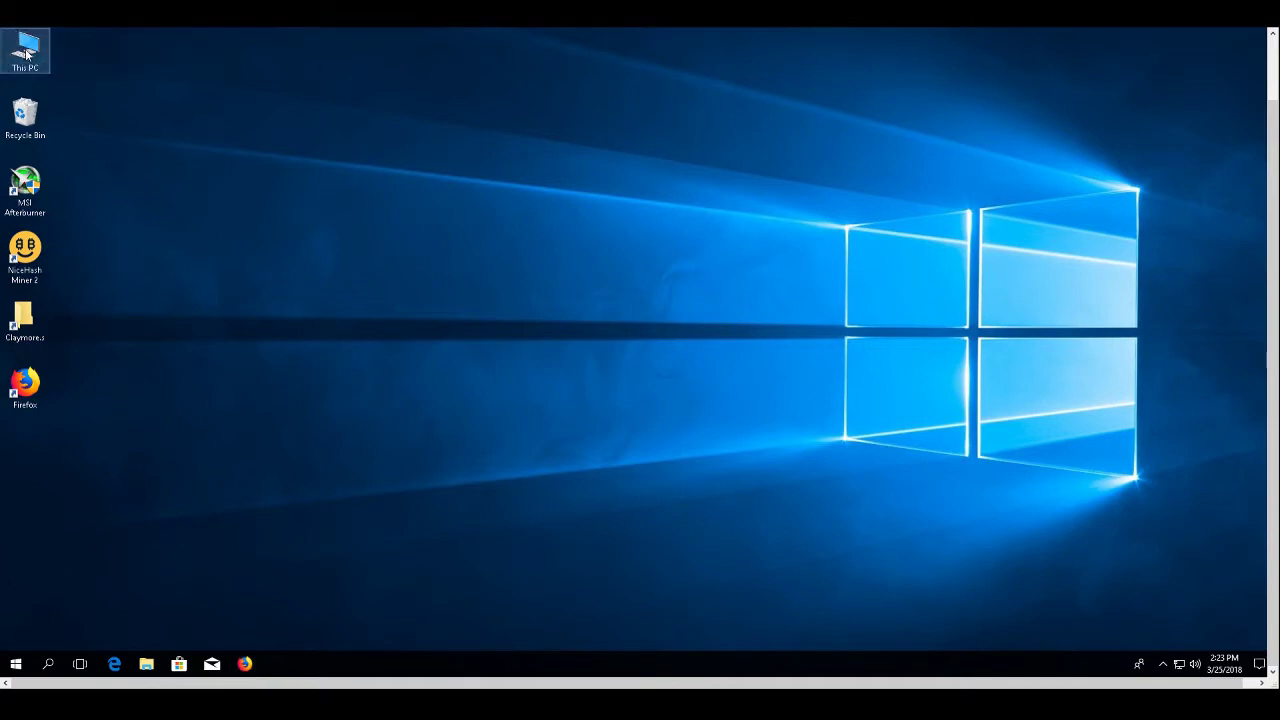
double_click(27, 55)
double_click(467, 418)
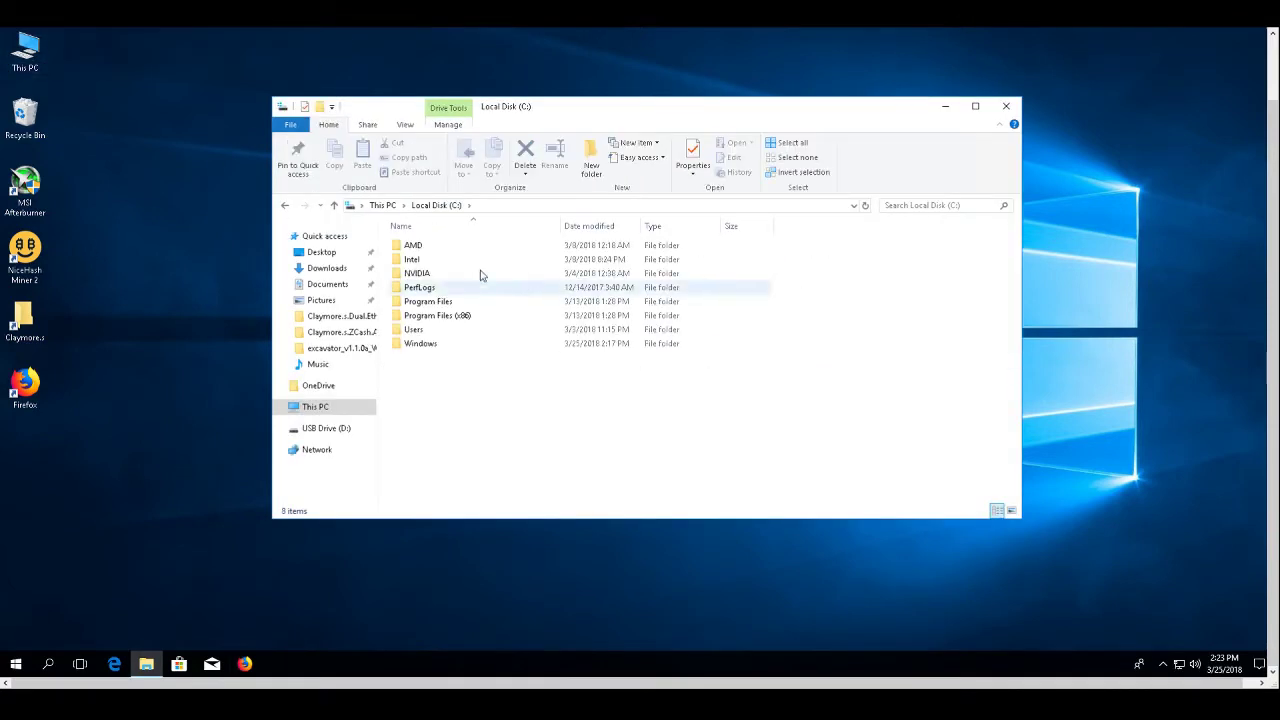
double_click(413, 246)
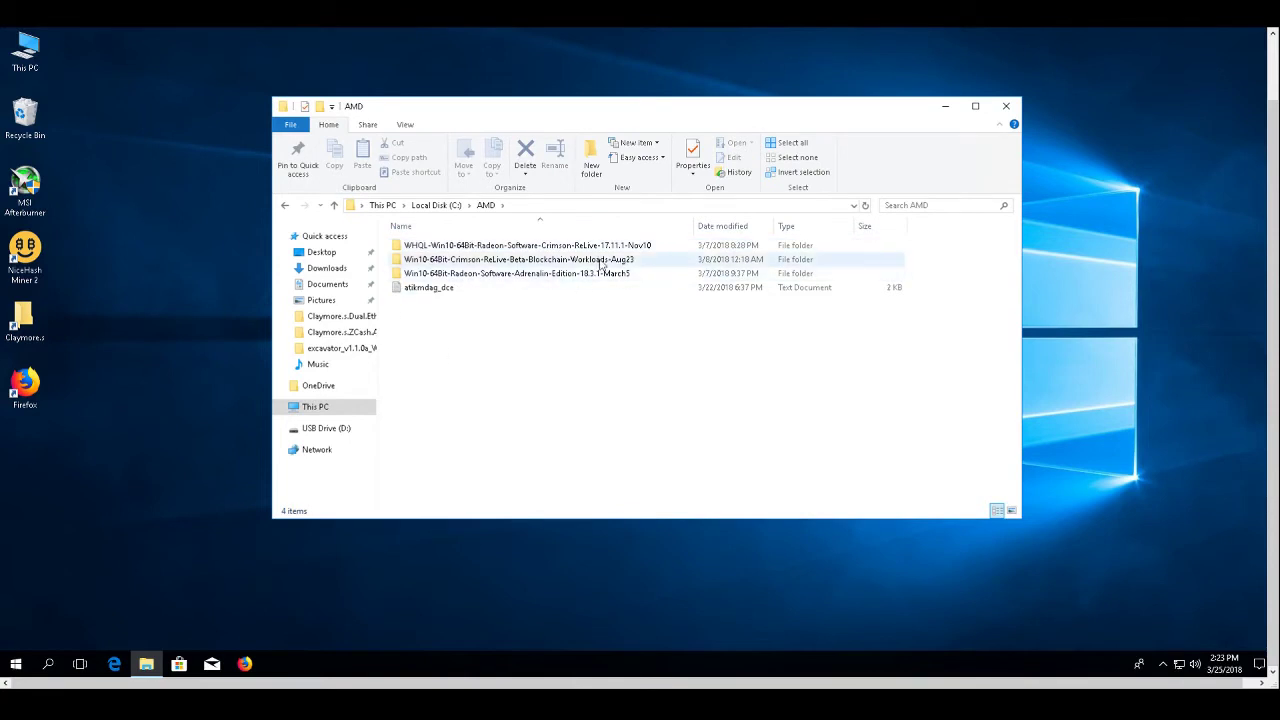
click(548, 247)
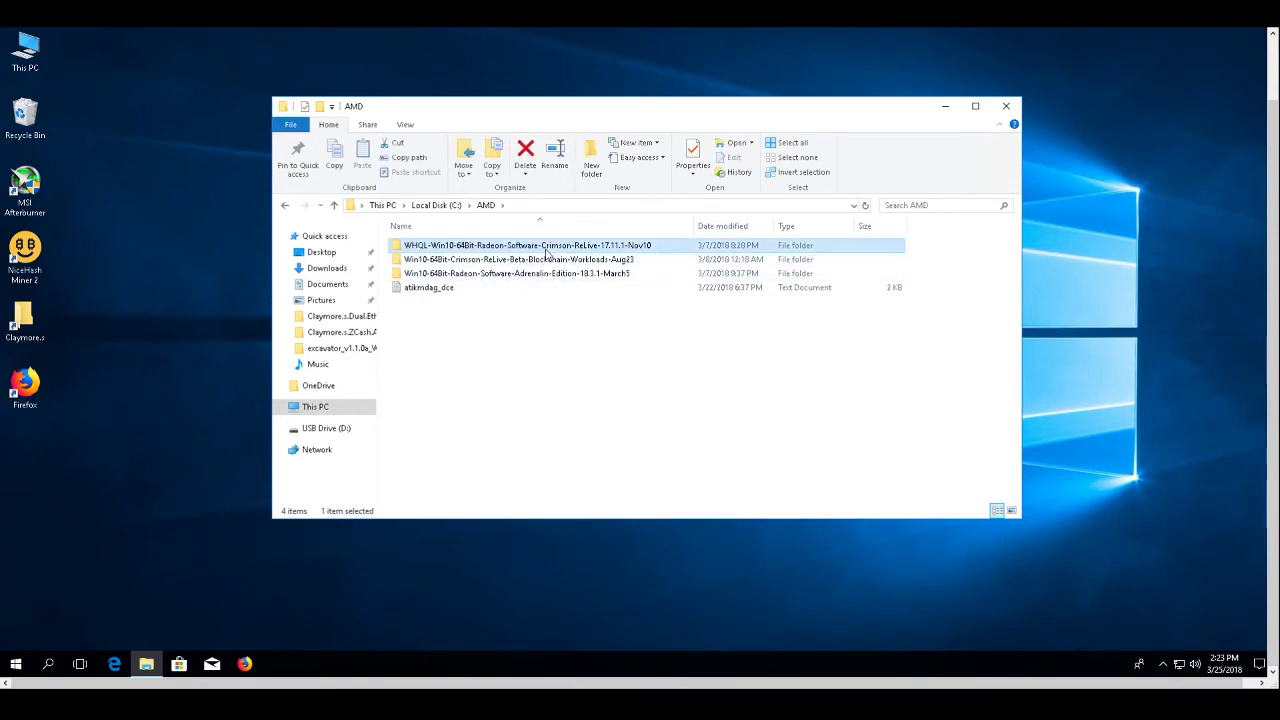
double_click(404, 247)
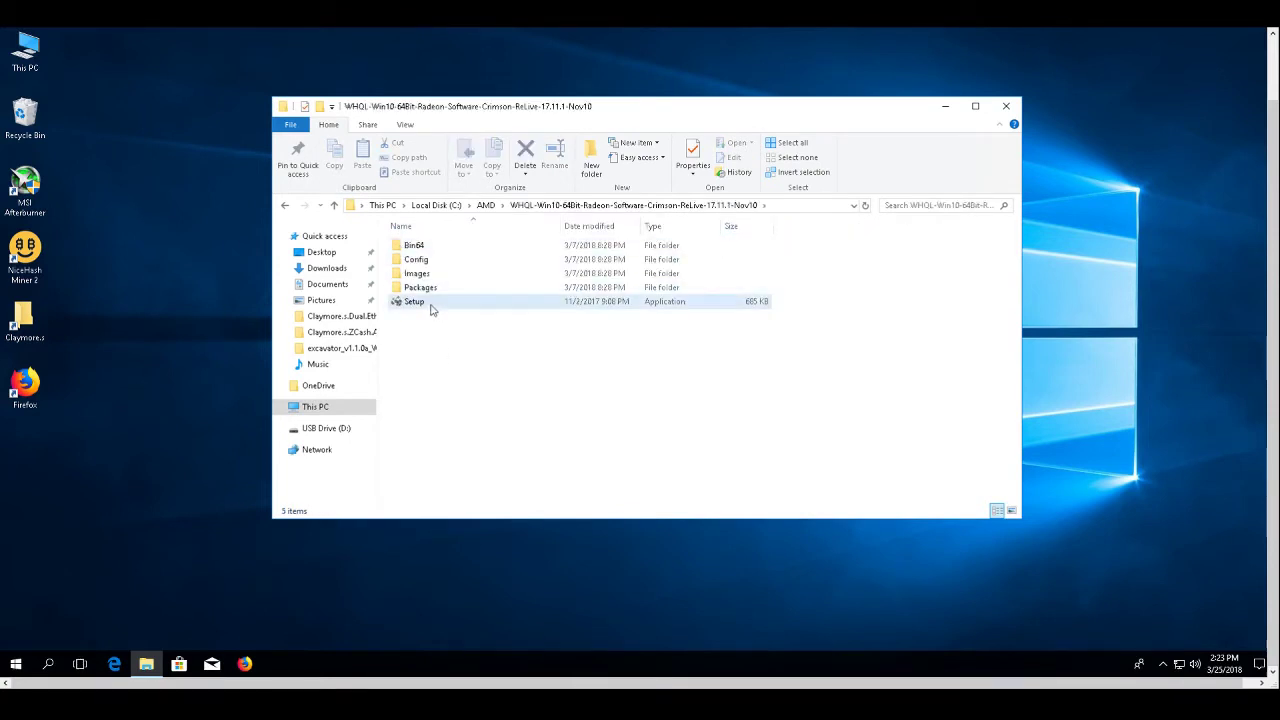
Run Setup from this folder, accept the license agreement, and start a custom install with the preselected components
double_click(431, 306)
click(589, 405)
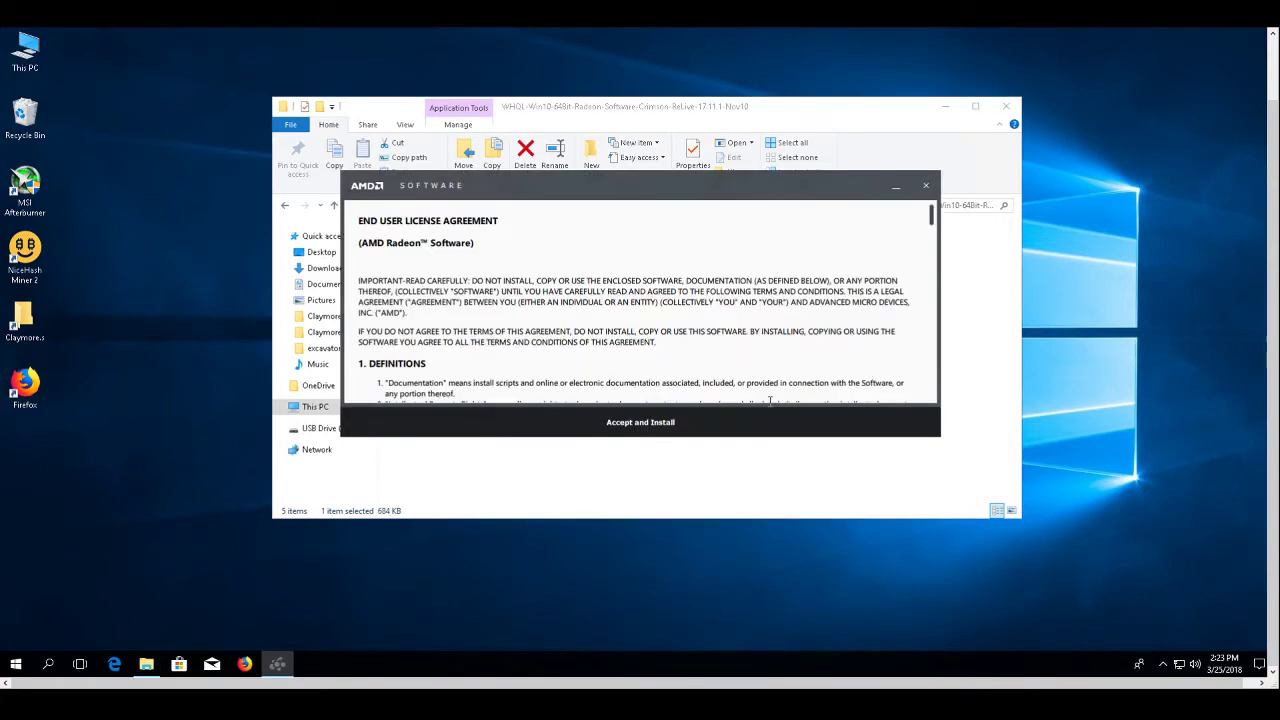
click(646, 422)
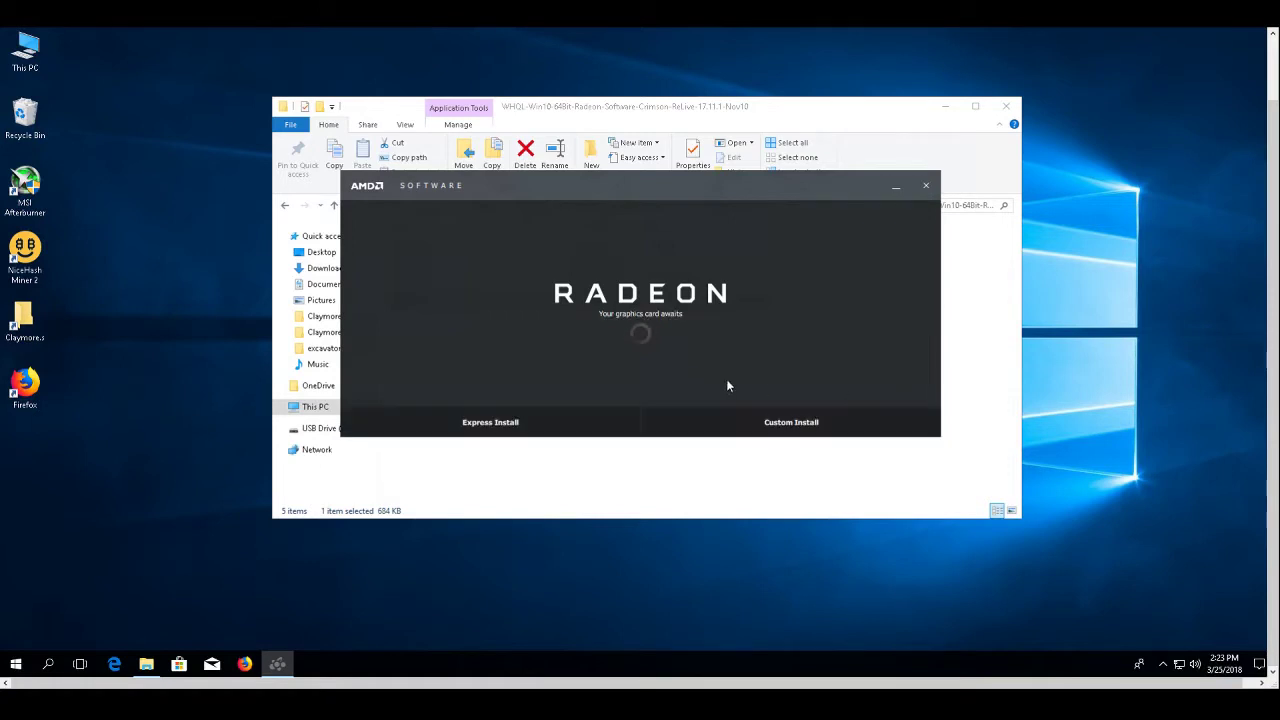
click(798, 428)
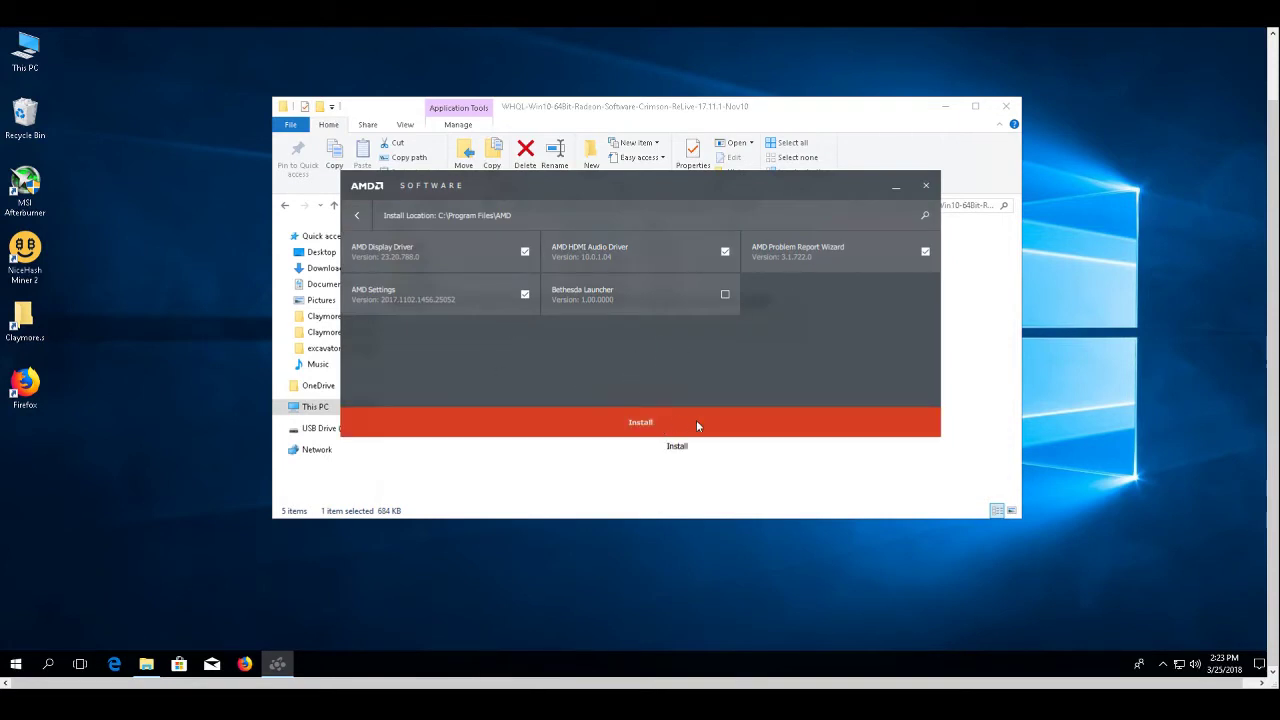
click(666, 422)
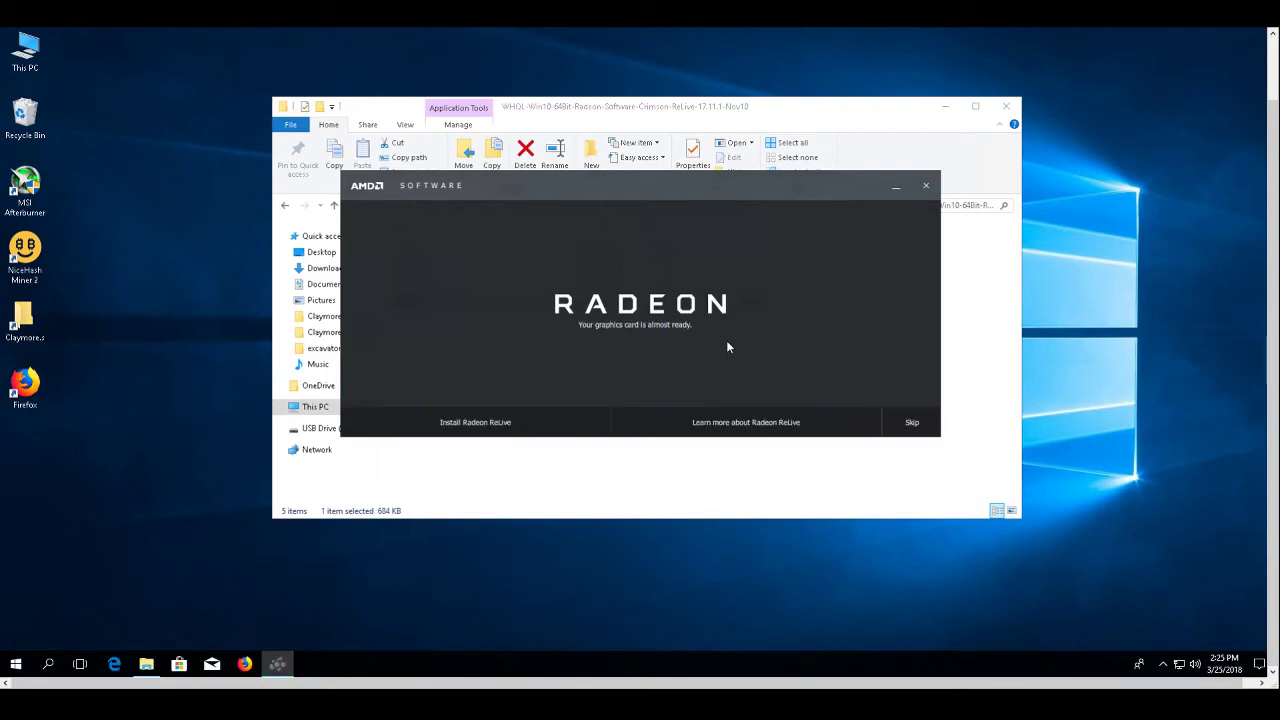
Skip the Radeon ReLive installation, and close the AMD newsletter page and the driver folder
click(908, 432)
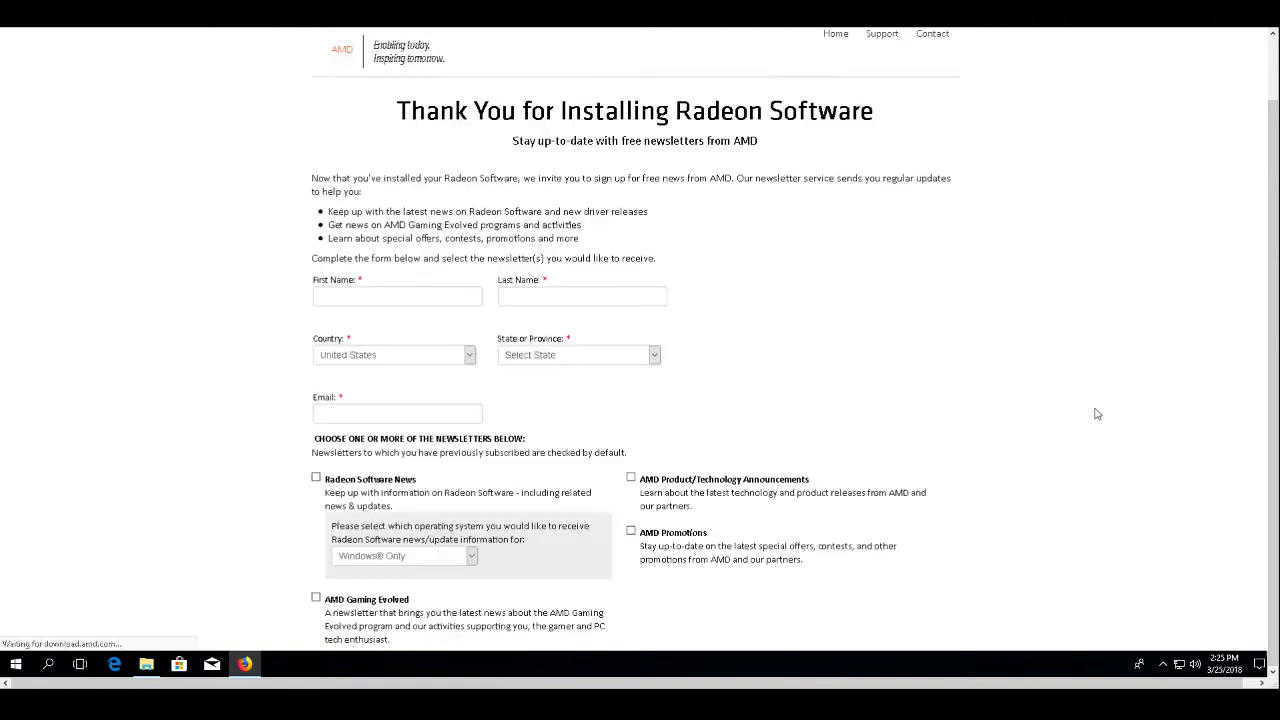
mouse_move(1208, 40)
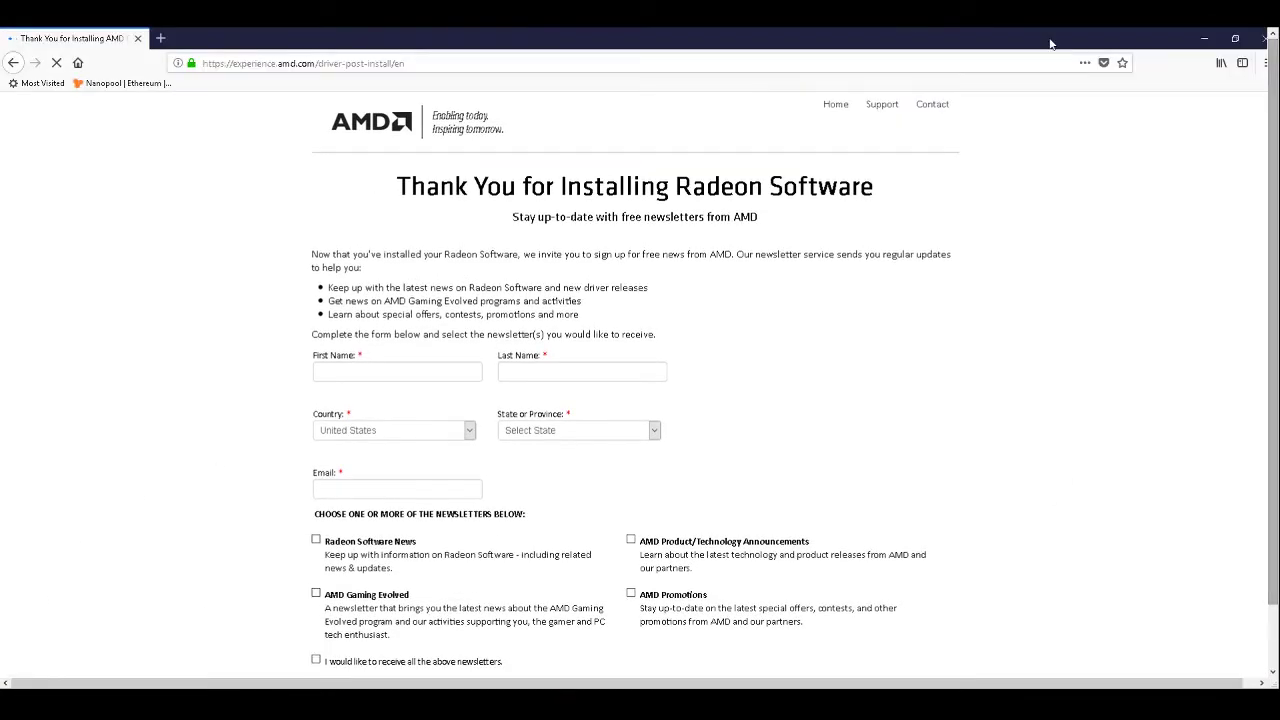
click(1263, 38)
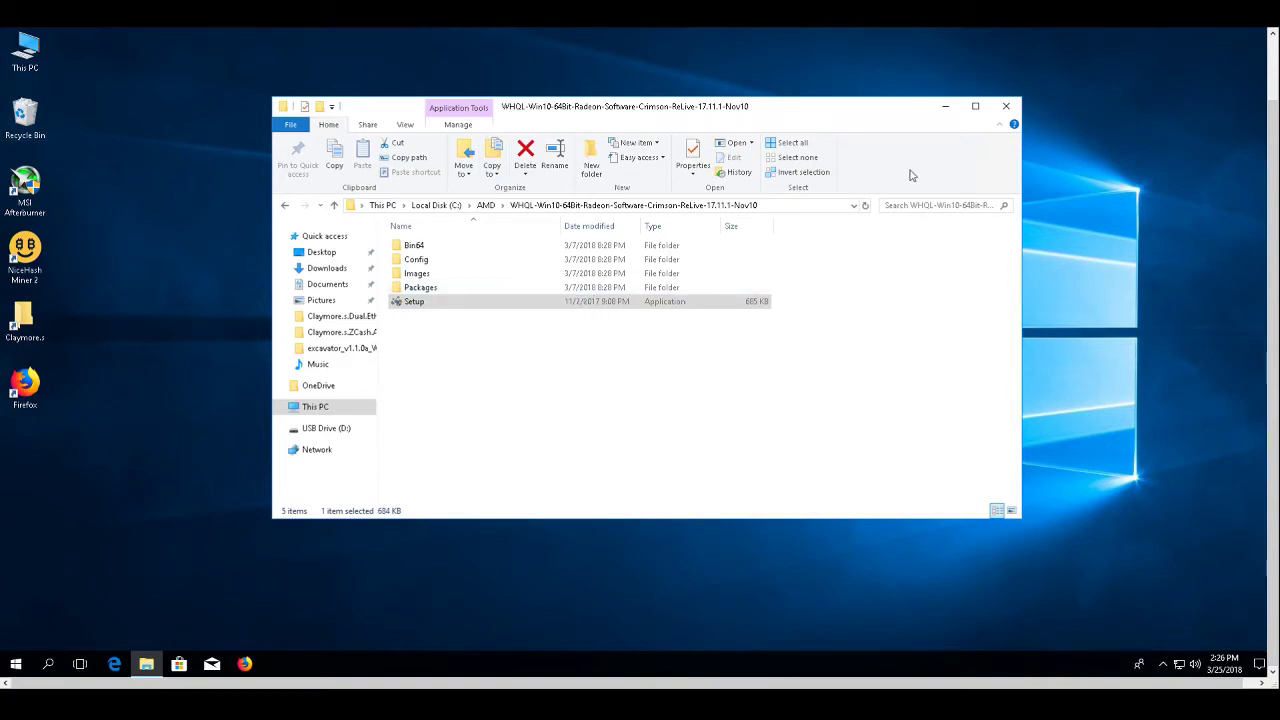
click(1006, 106)
Check the display adapters in Device Manager through the This PC properties, and close both windows
right_click(37, 54)
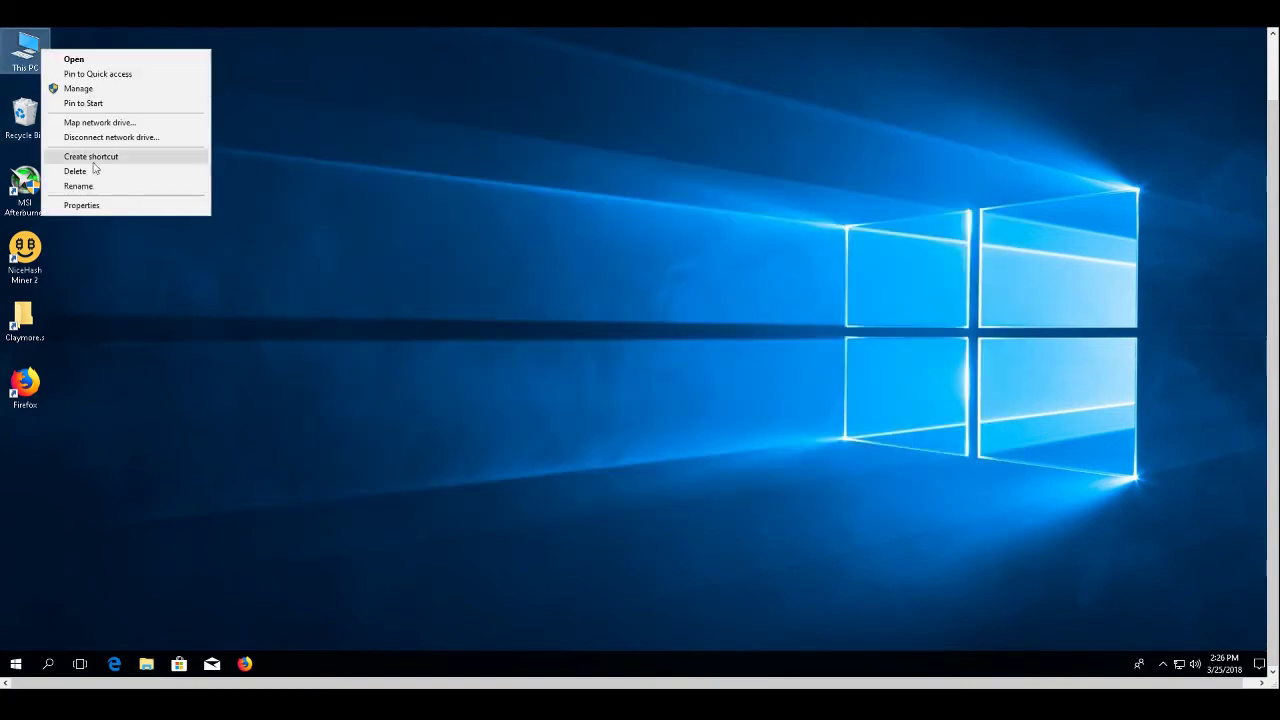
click(92, 205)
click(335, 179)
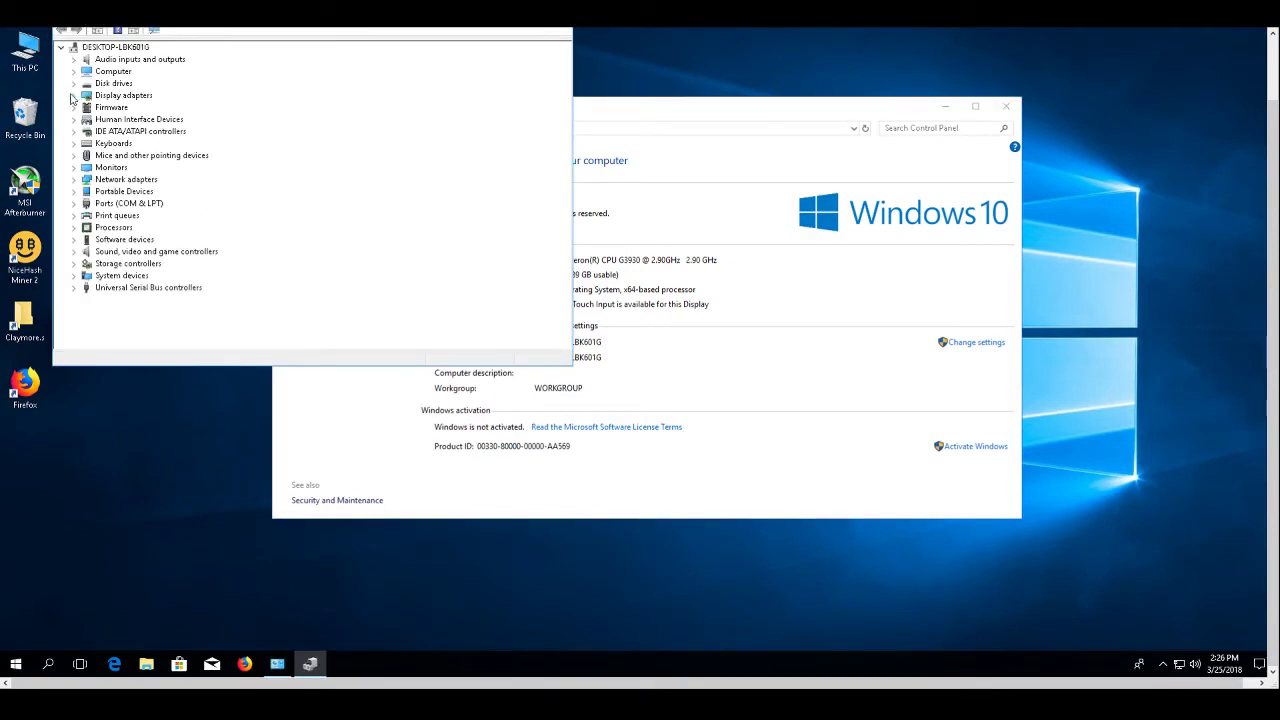
click(73, 95)
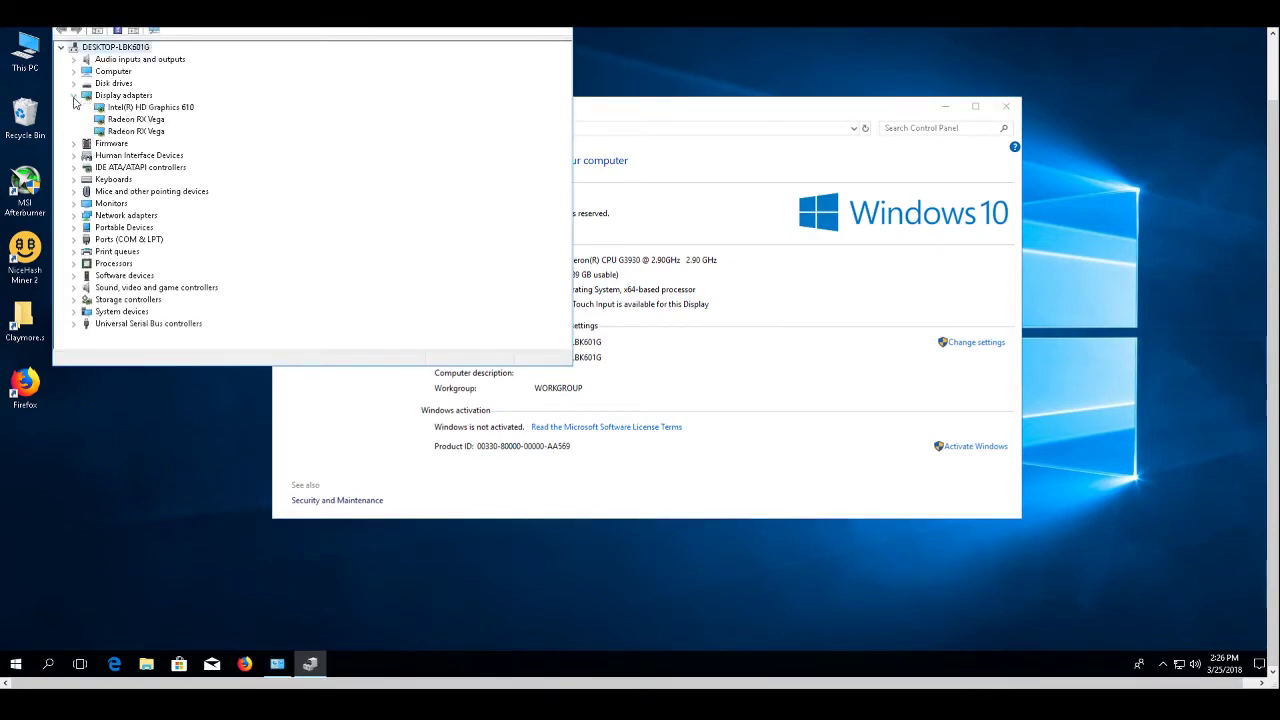
click(136, 131)
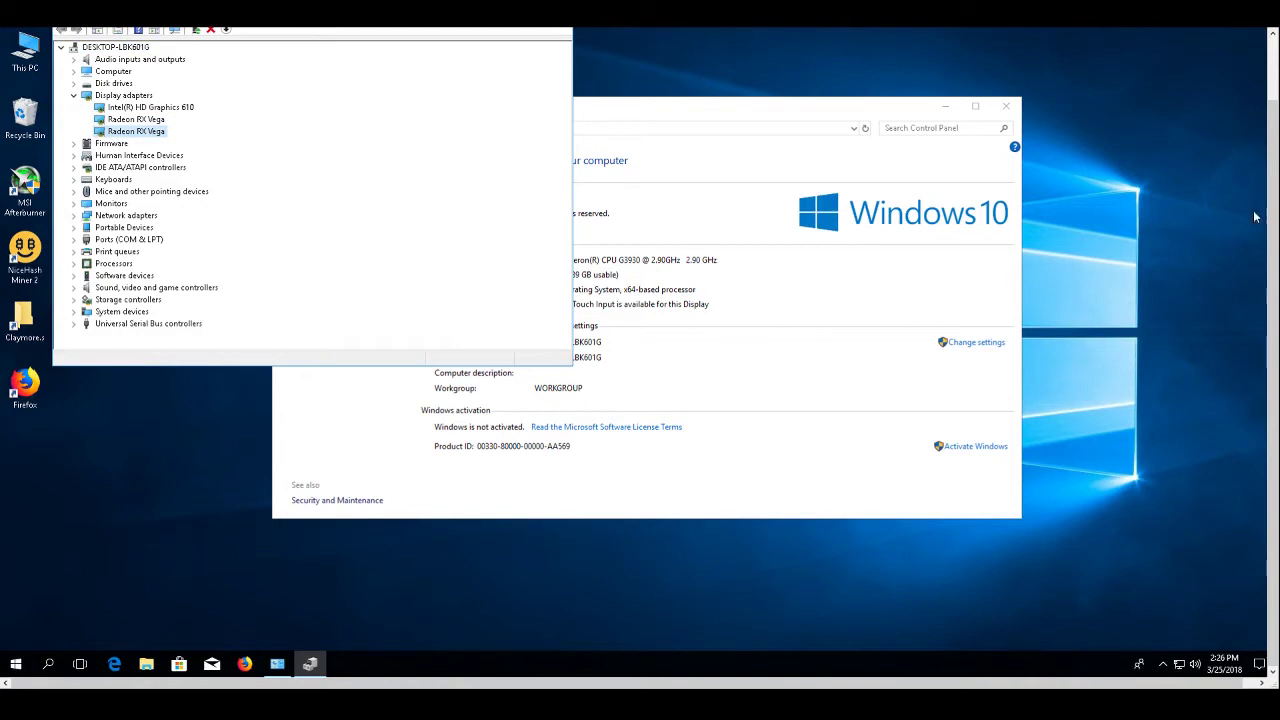
scroll(586, 51, up, 1)
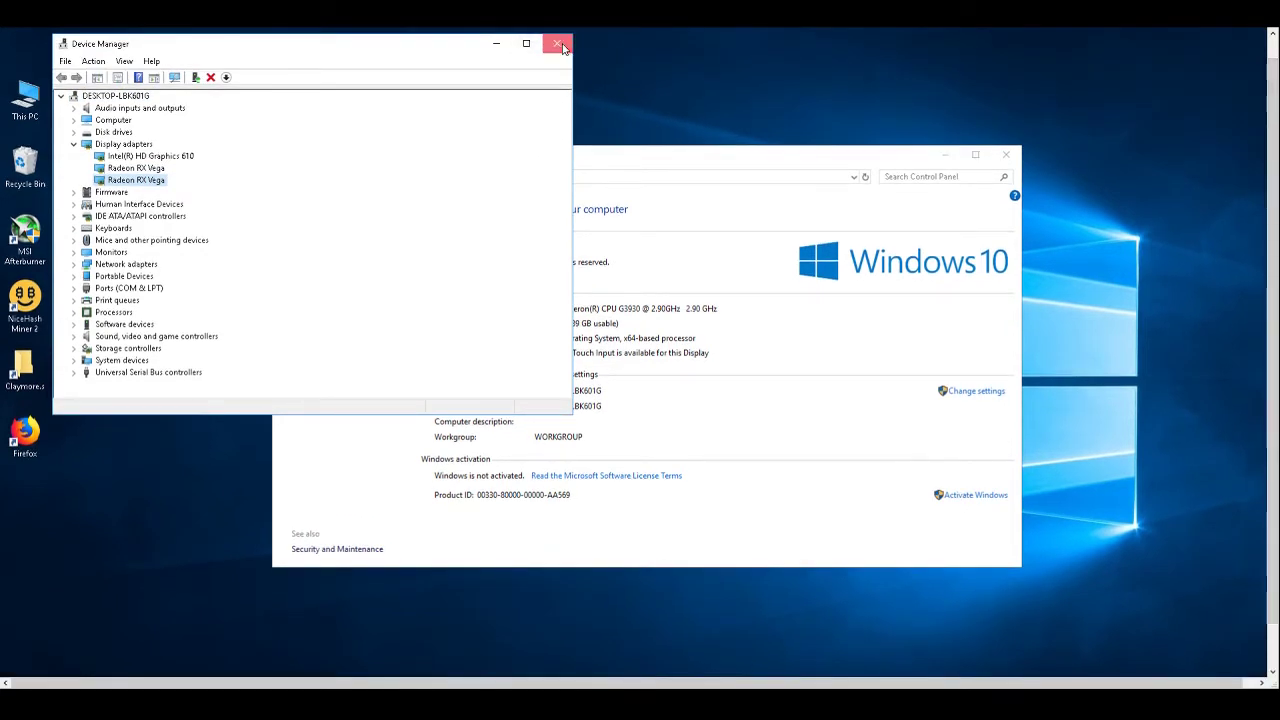
click(558, 44)
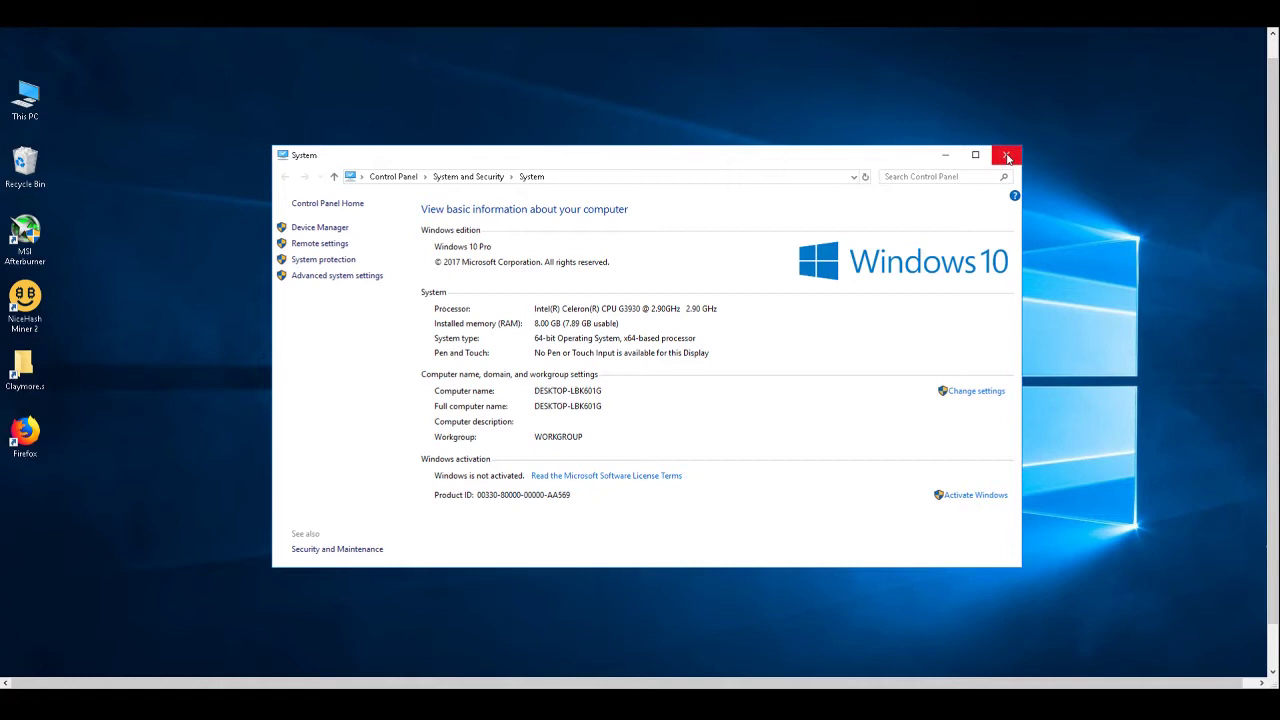
click(1006, 155)
Restart the computer
scroll(1274, 186, down, 1)
scroll(1274, 186, down, 1)
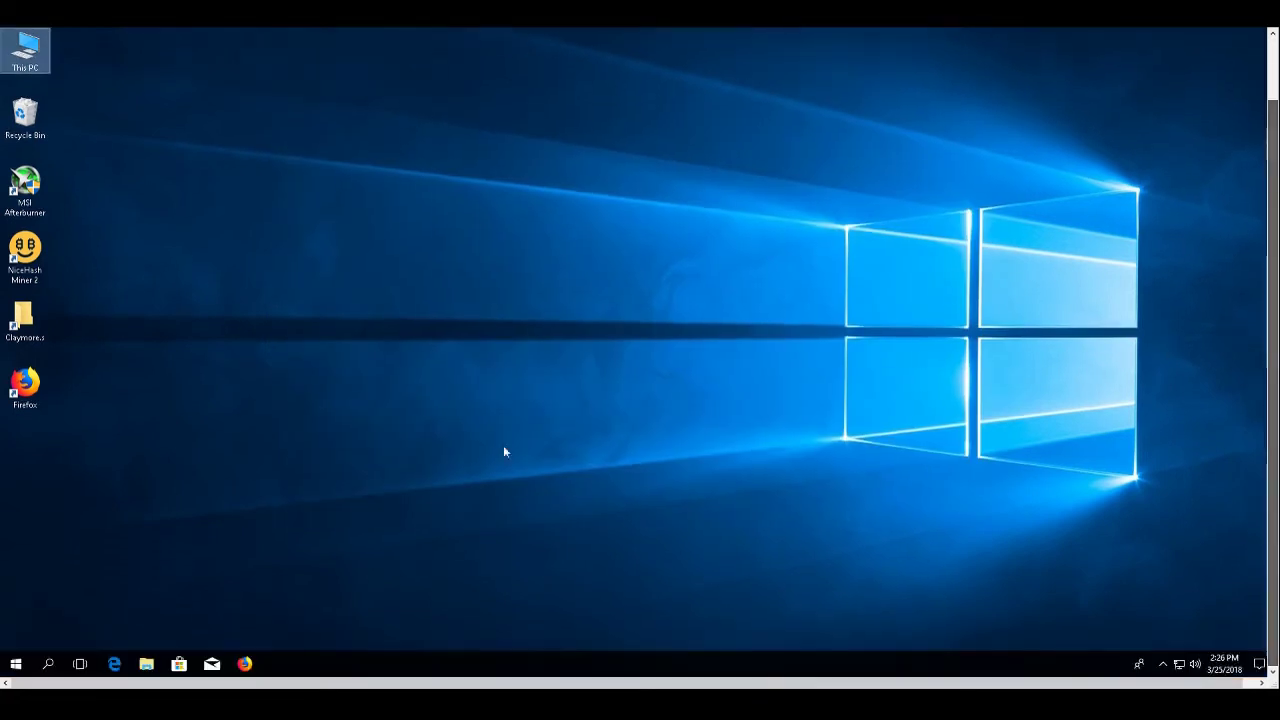
click(18, 663)
click(16, 636)
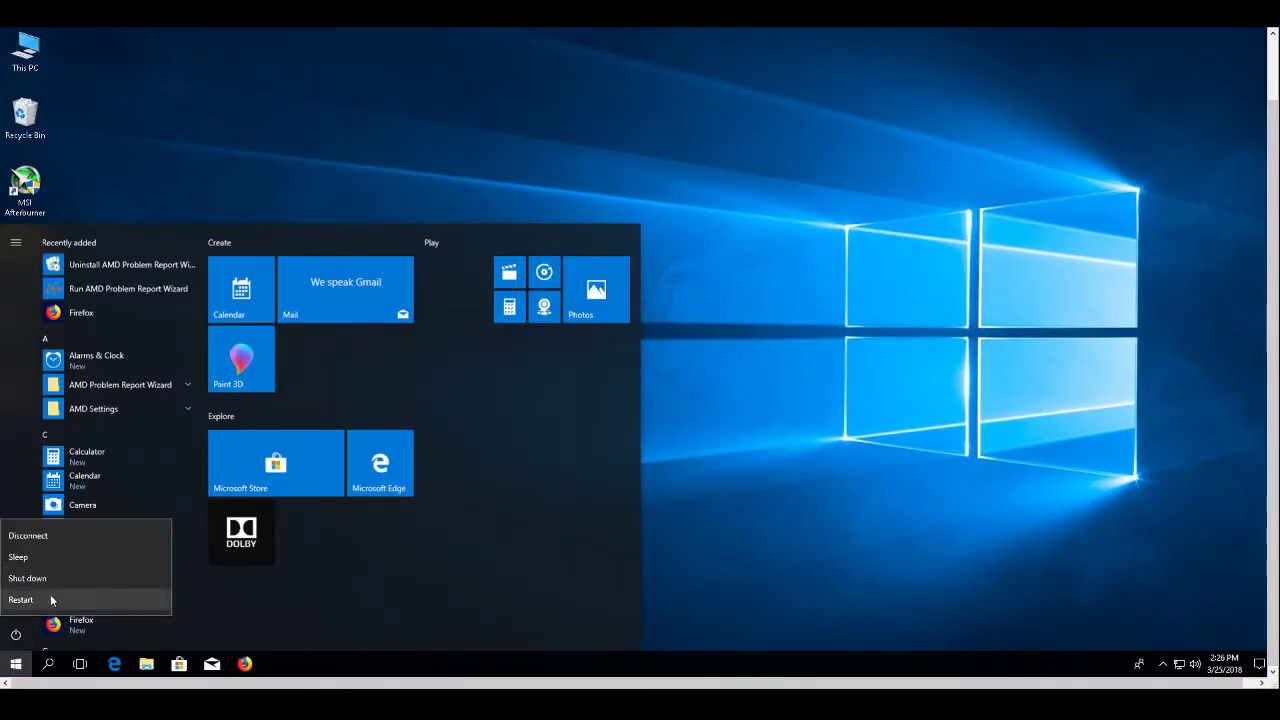
click(48, 598)
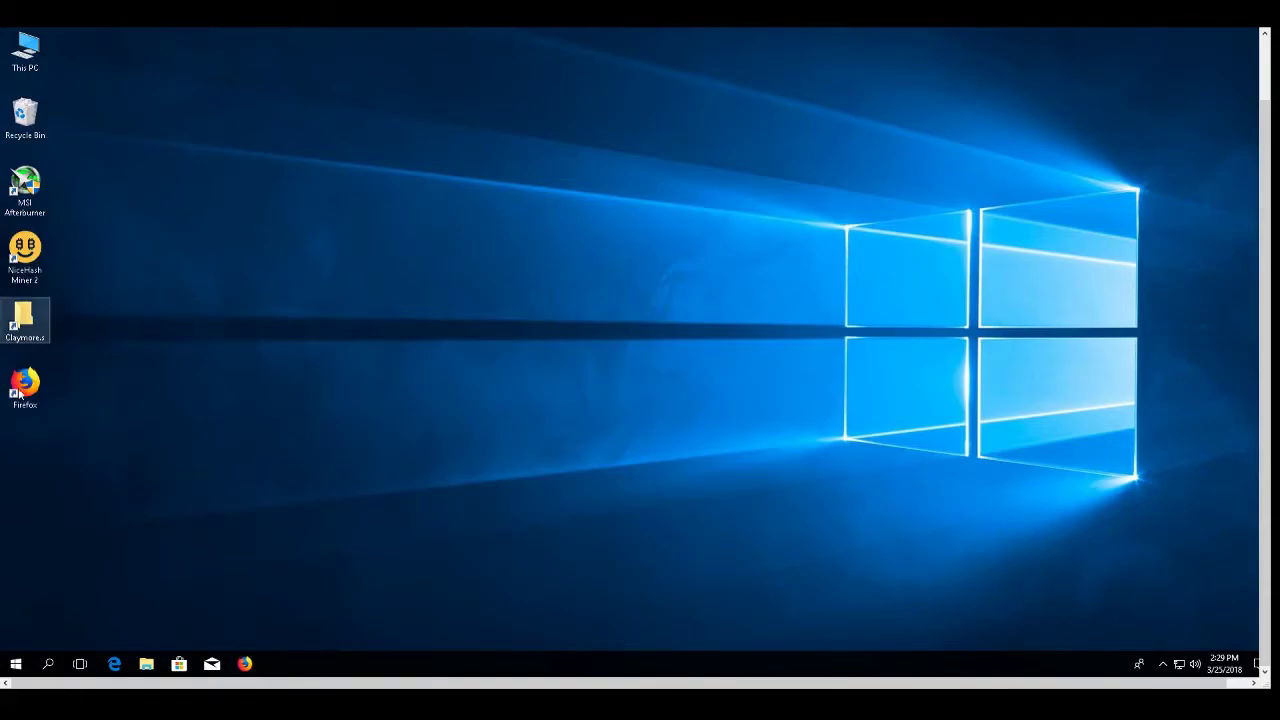
Find AMD Settings in the installed apps list and place a shortcut to it on the desktop
click(16, 664)
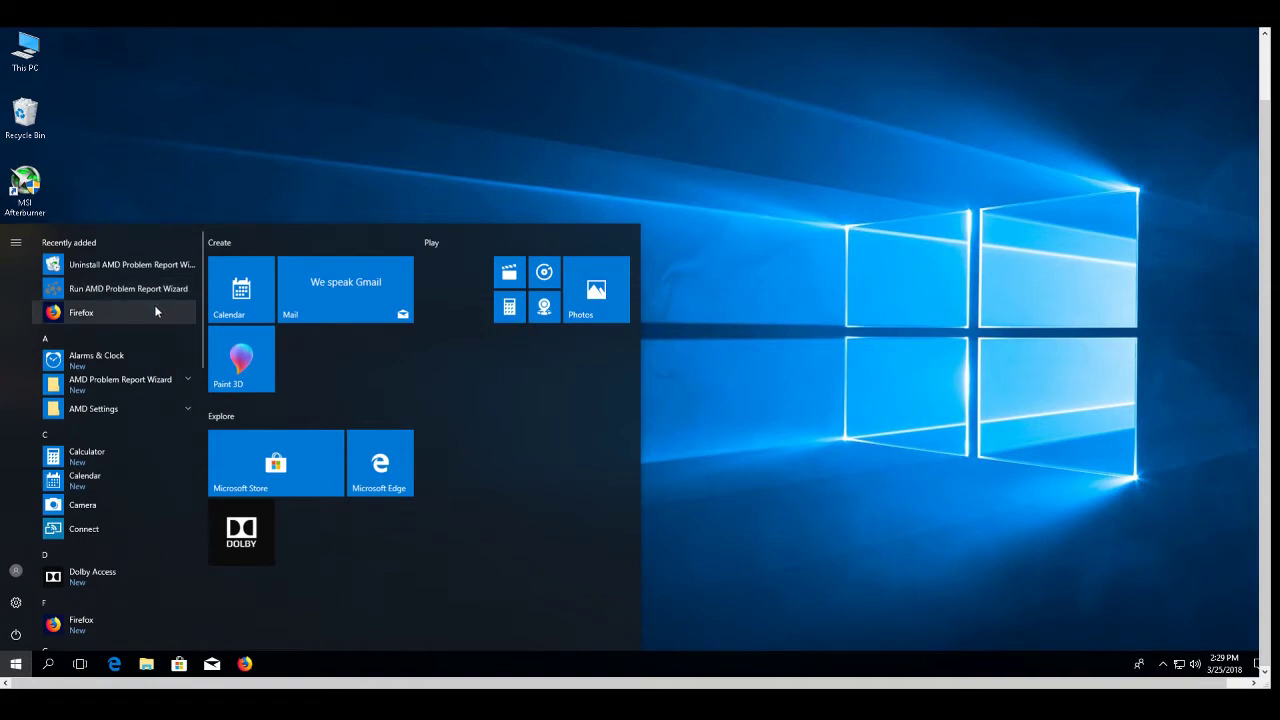
scroll(156, 305, down, 5)
scroll(153, 316, down, 6)
scroll(153, 316, up, 10)
scroll(153, 316, up, 2)
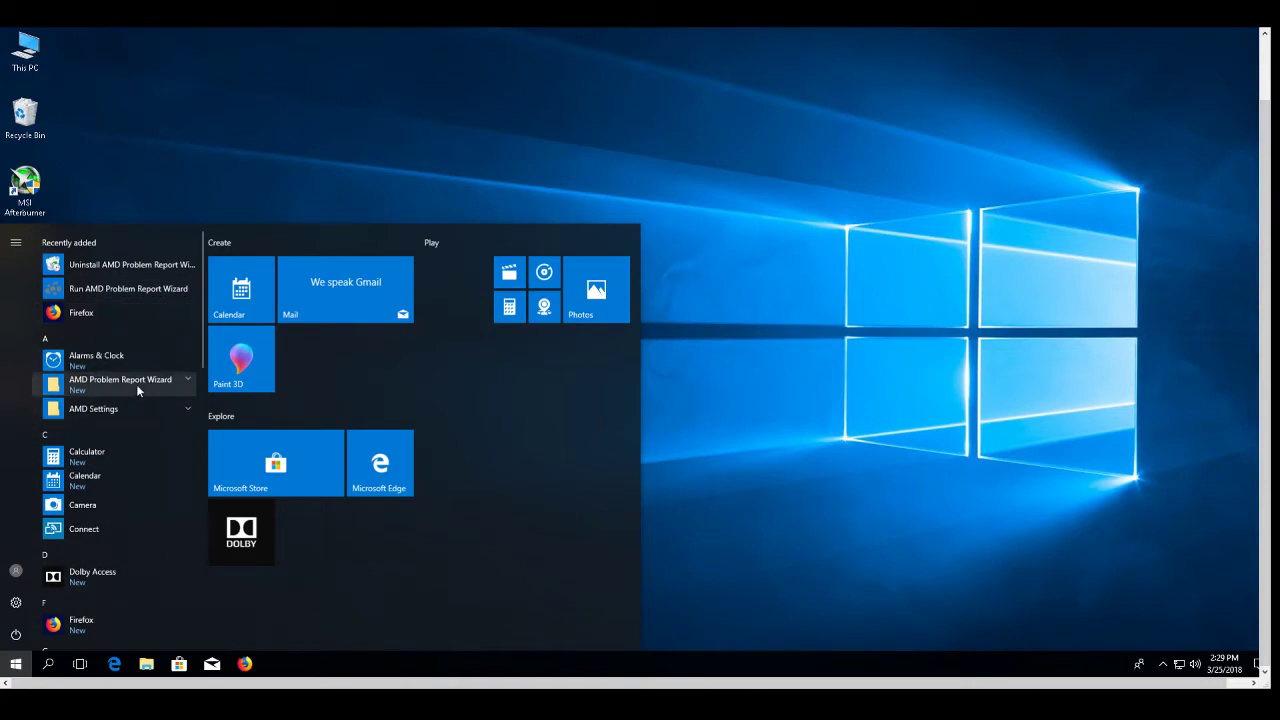
click(120, 406)
drag(88, 436, 96, 332)
drag(40, 450, 38, 452)
Open AMD Settings from the desktop and check the Radeon software version in the system overview
double_click(40, 455)
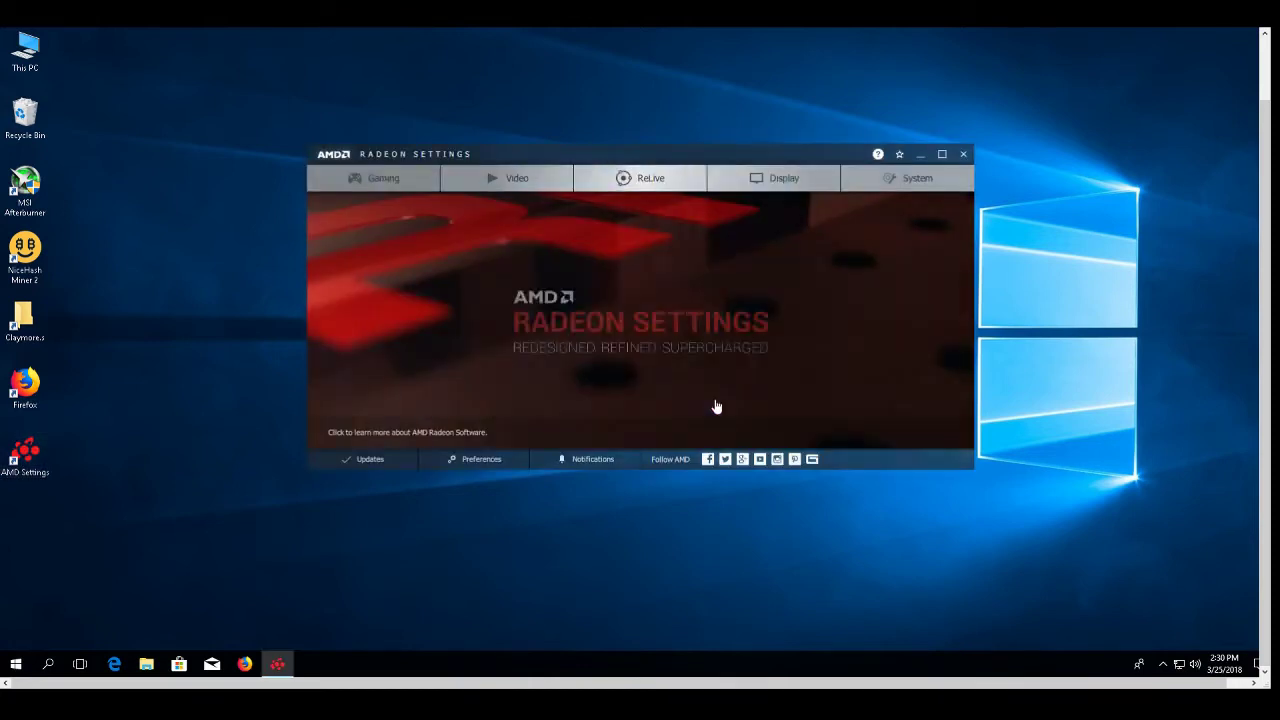
click(400, 176)
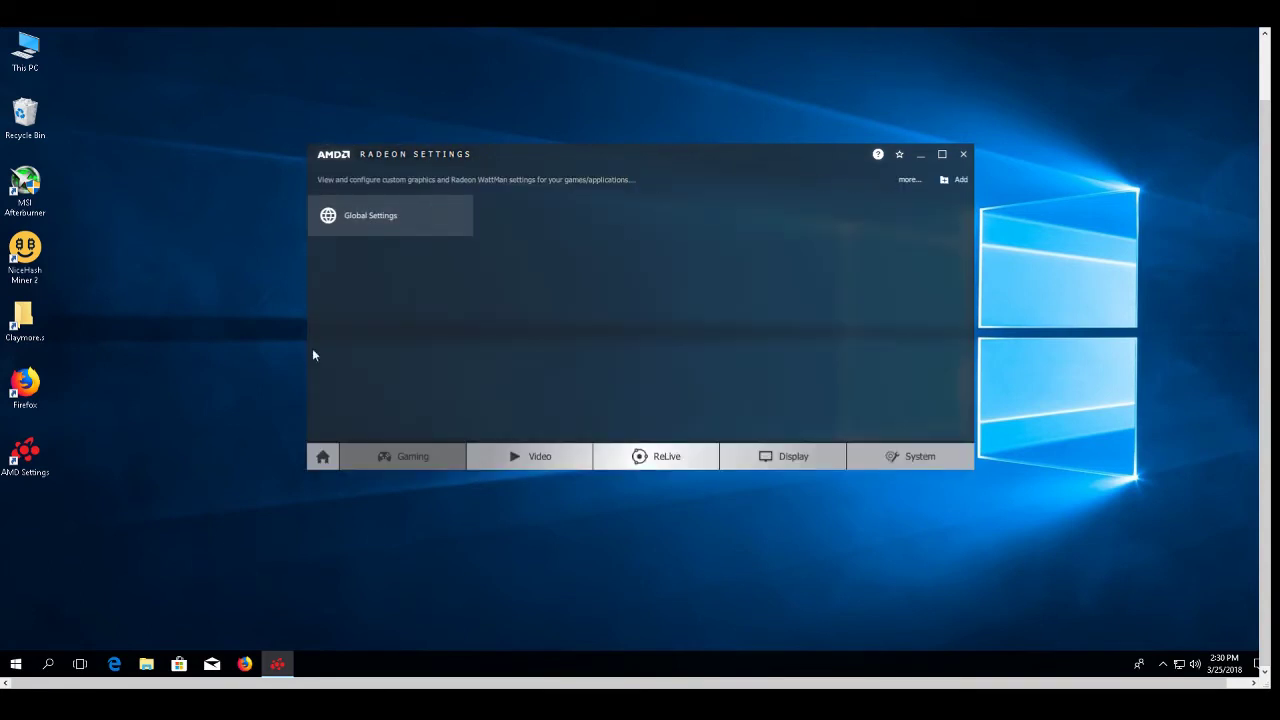
click(898, 454)
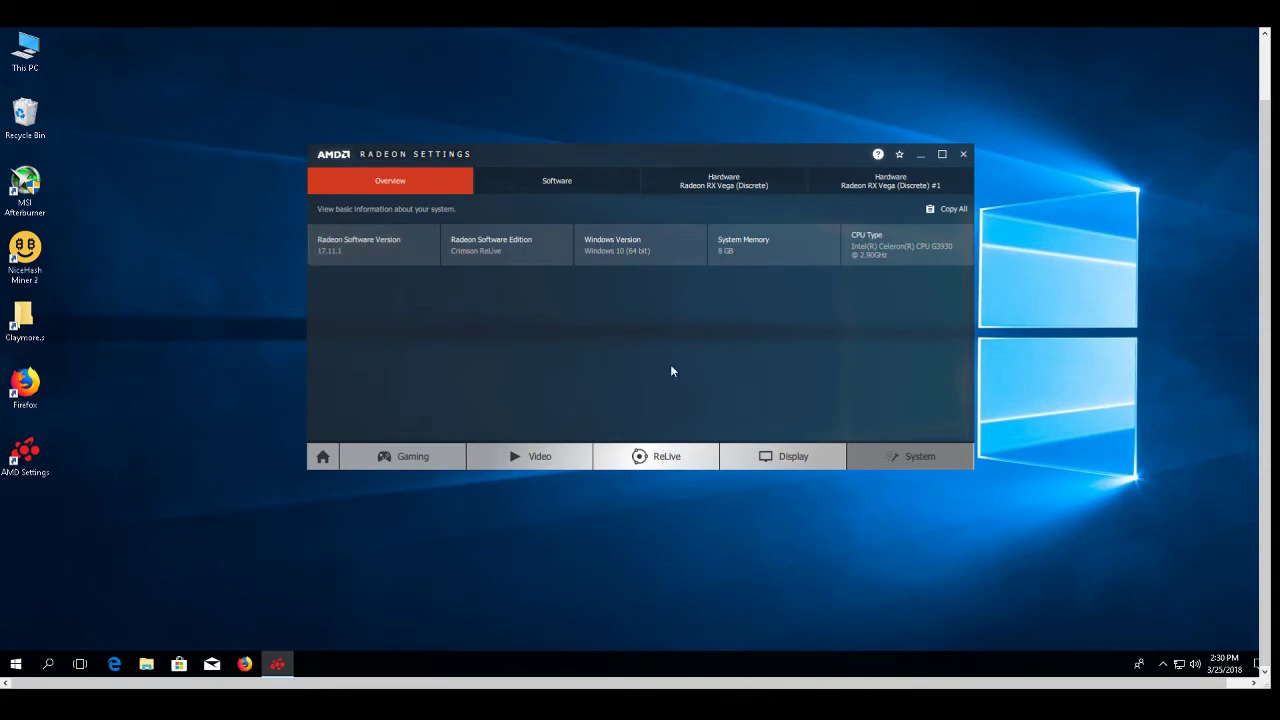
Maximize the gaming Global Settings, open the last Radeon RX Vega's Global WattMan page, and accept its warning
click(408, 456)
click(395, 218)
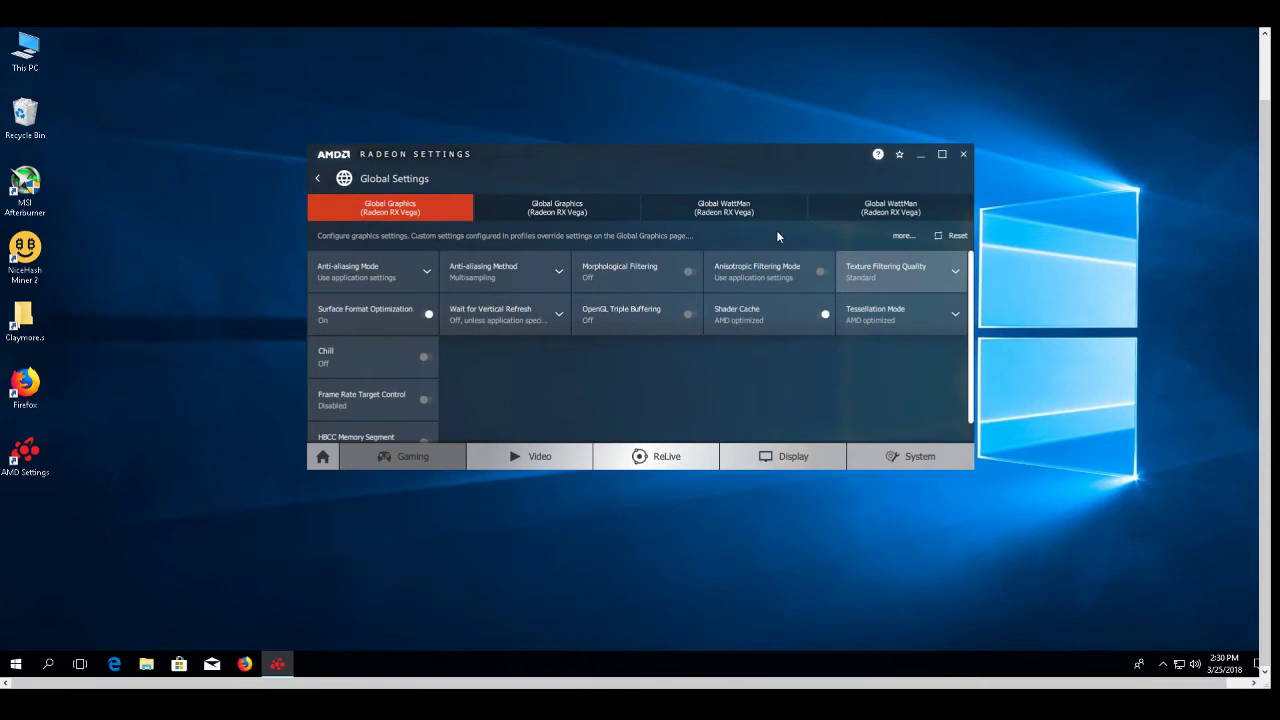
click(945, 158)
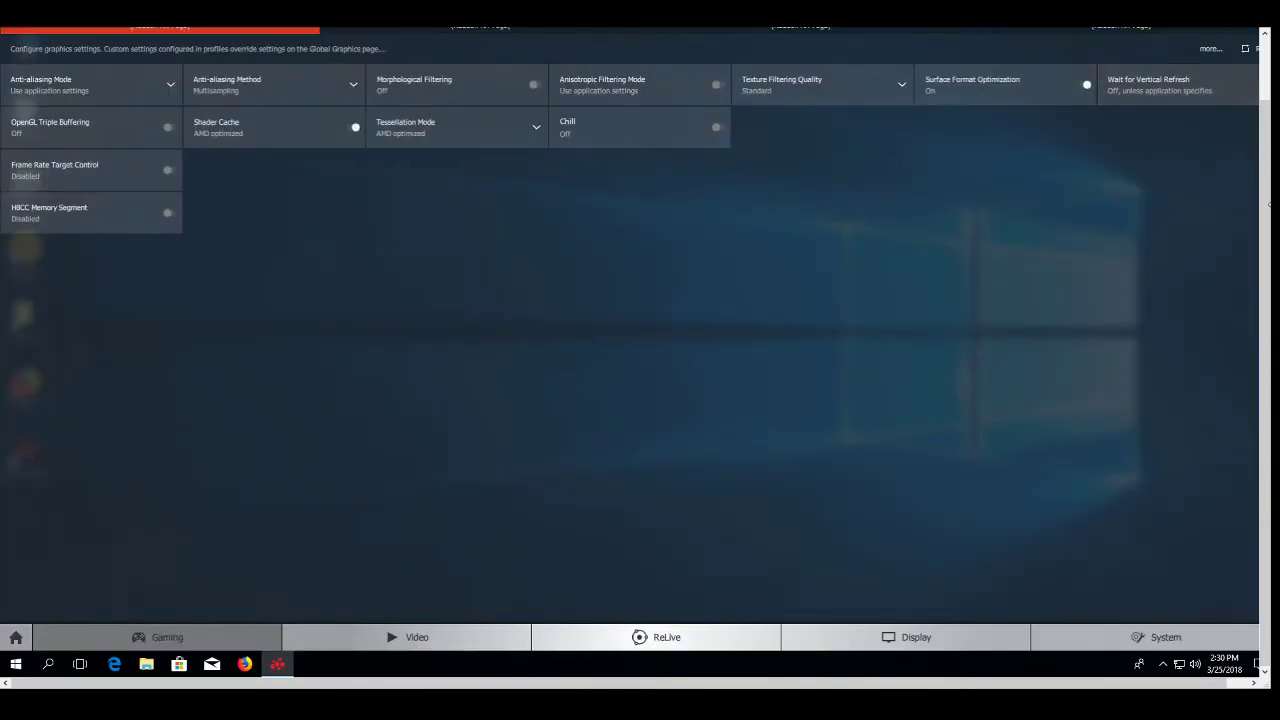
scroll(1141, 149, up, 1)
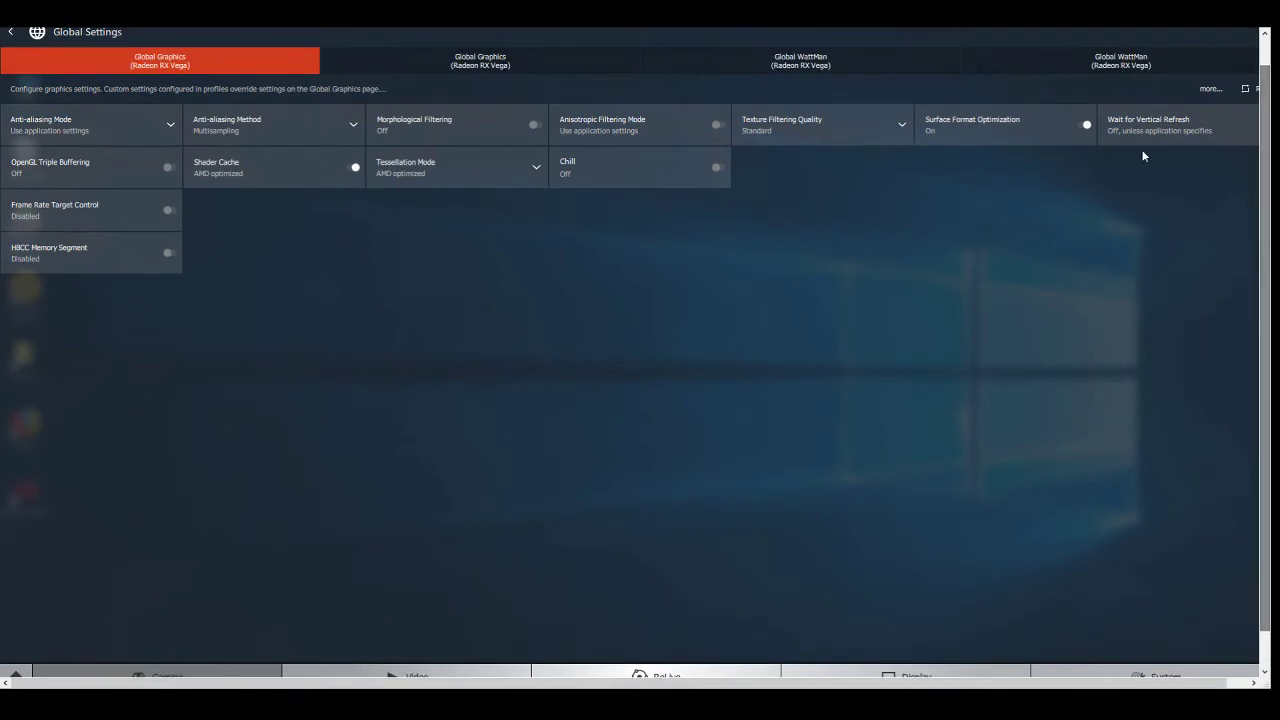
click(1124, 62)
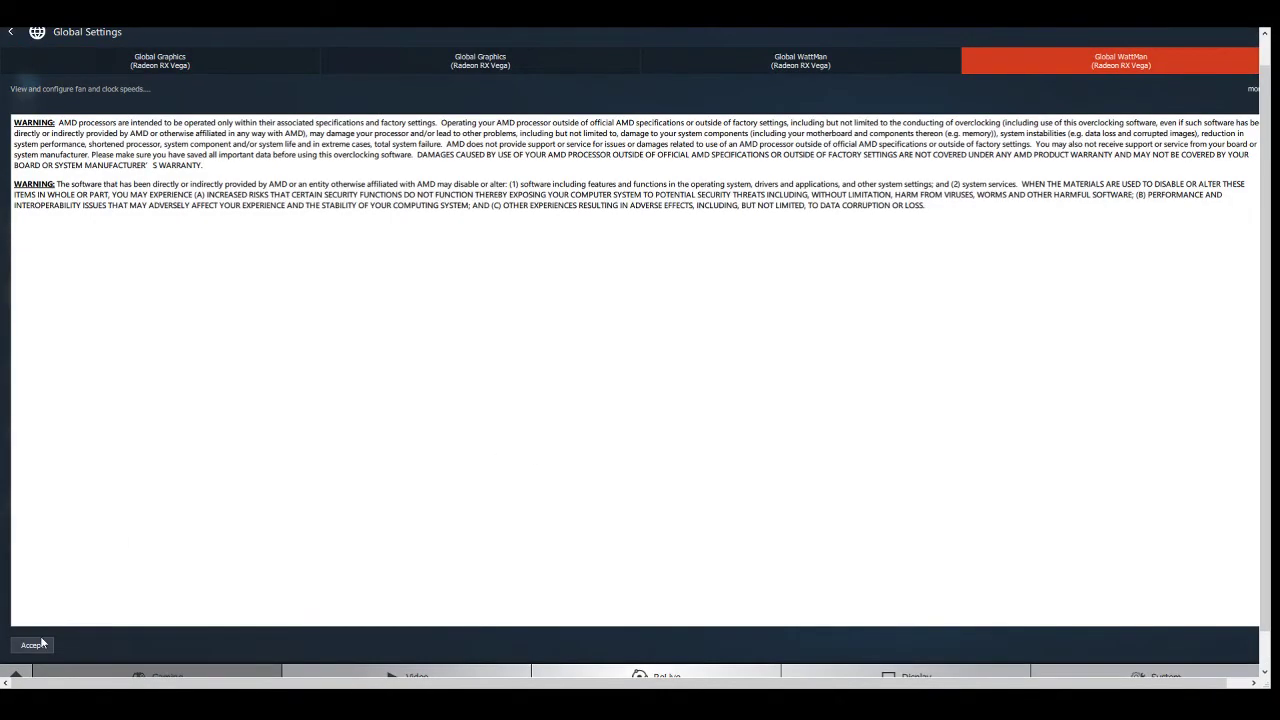
click(34, 645)
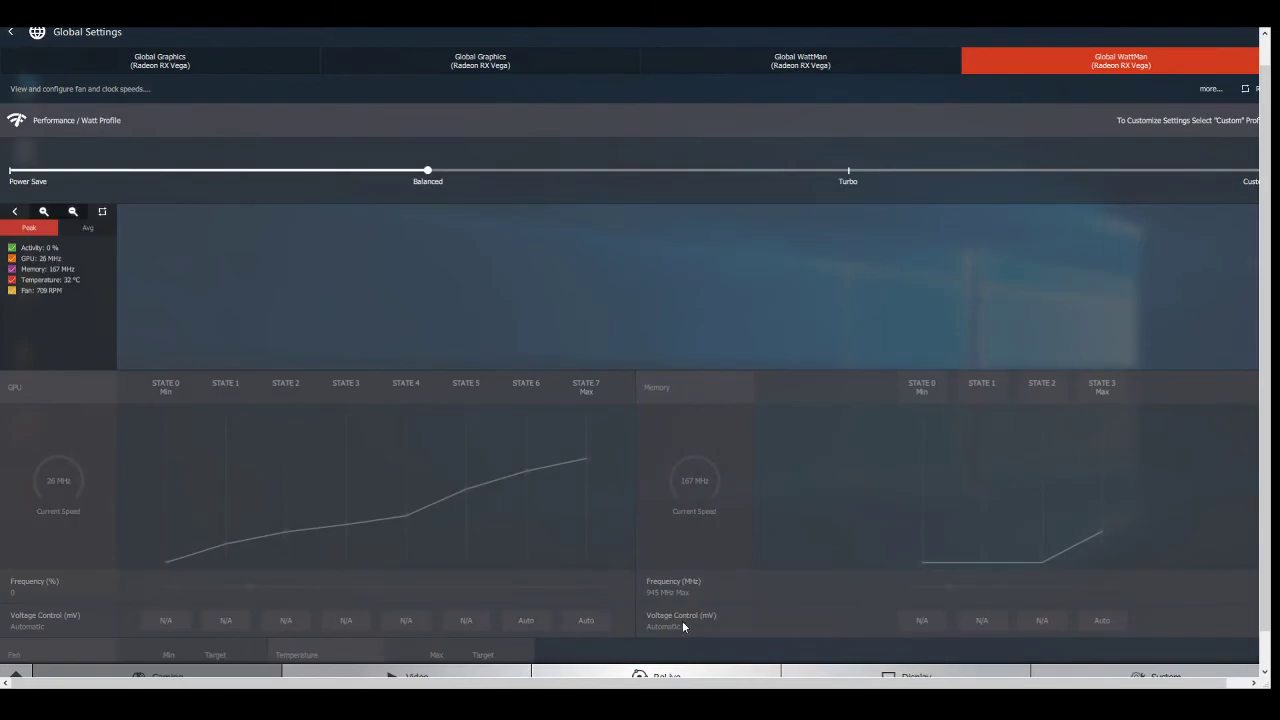
Use the Custom profile, switch GPU frequency to per-state MHz control, and set GPU State 7 to 1002 MHz
drag(618, 680, 706, 664)
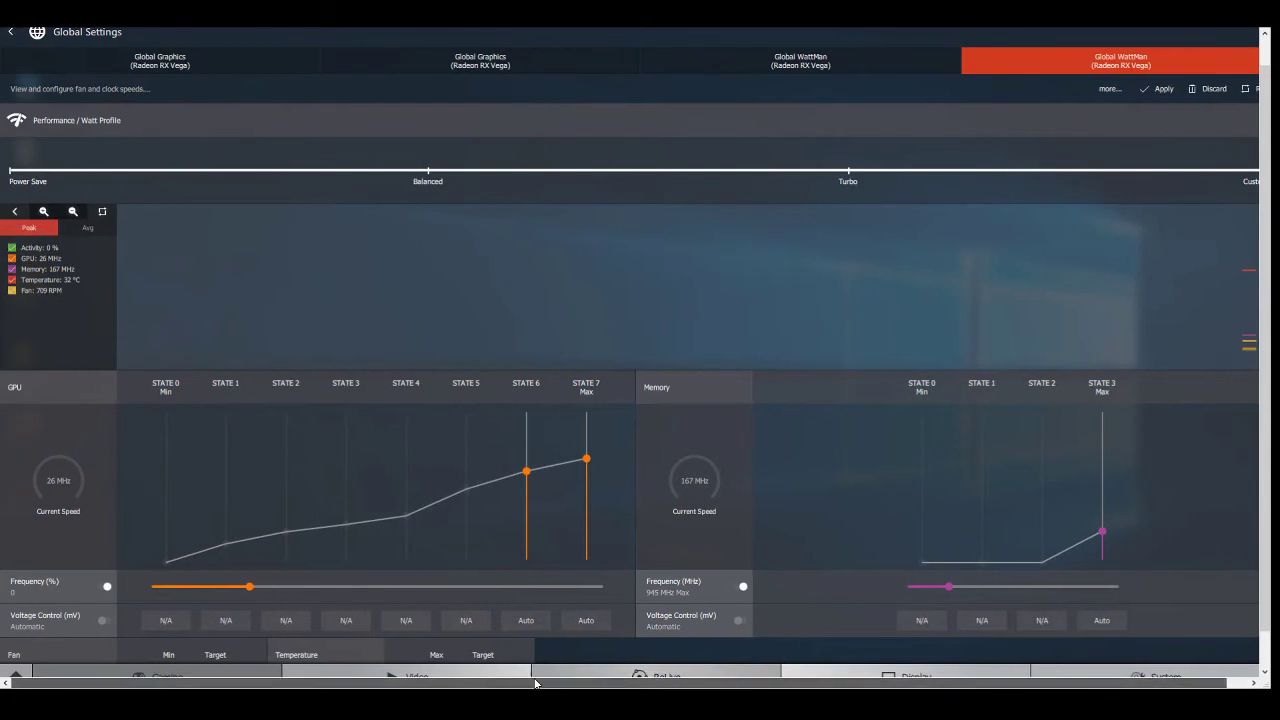
click(107, 586)
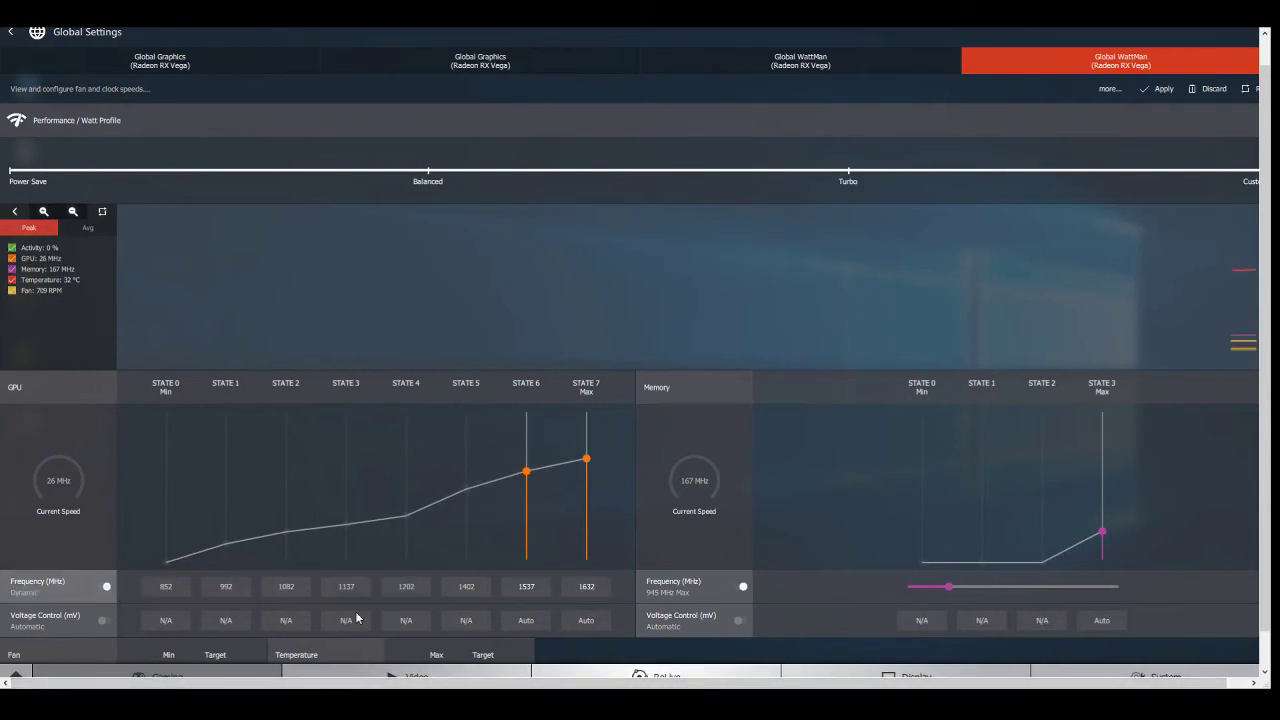
click(586, 586)
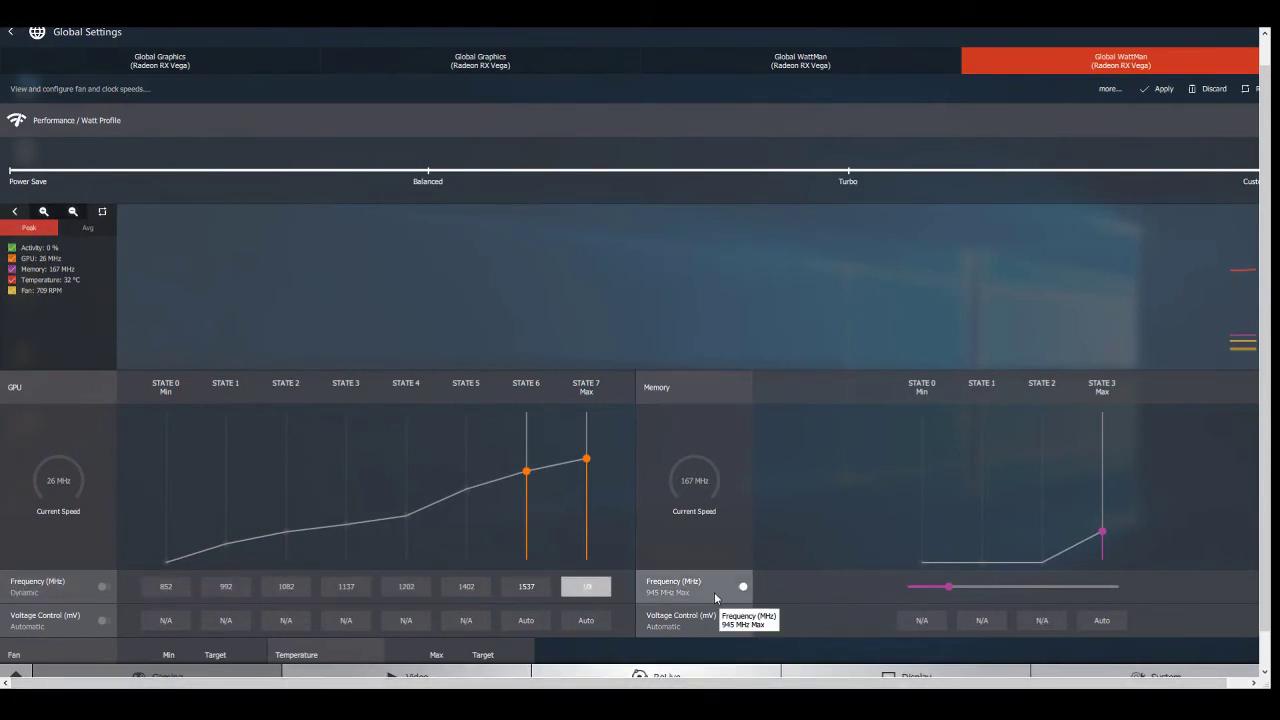
text(1002)
key(Return)
Switch this card's memory frequency to per-state control and set memory State 3 to 1100 MHz
click(740, 586)
click(1106, 594)
text(1100)
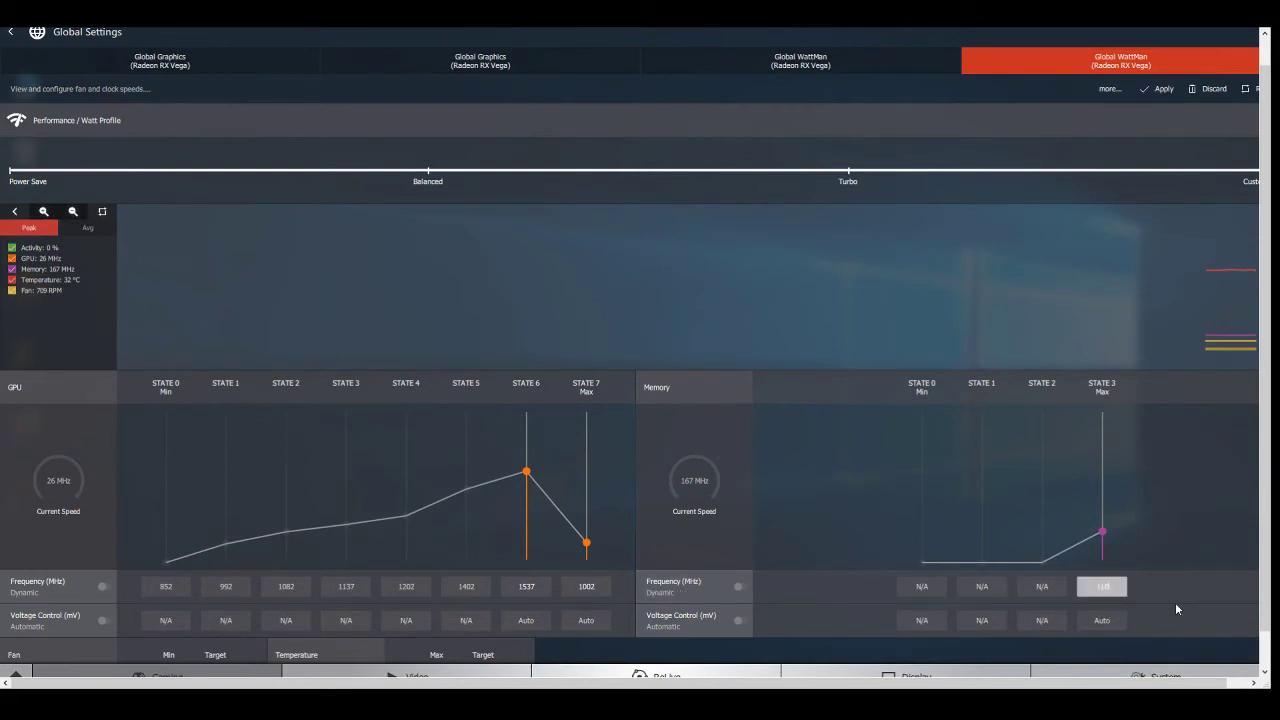
key(Return)
Switch the fan speed to manual with a minimum of 3500 RPM and a target of 4900 RPM
scroll(697, 494, down, 3)
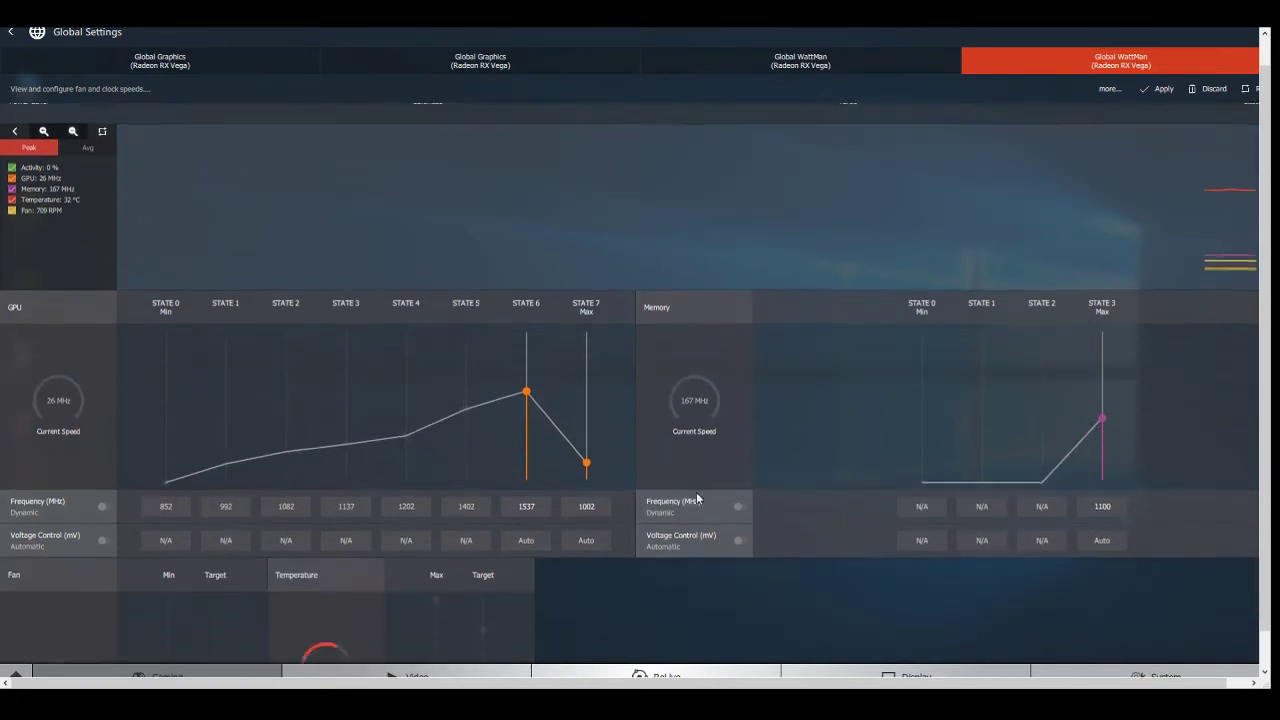
click(118, 647)
click(177, 652)
text(3590)
key(Return)
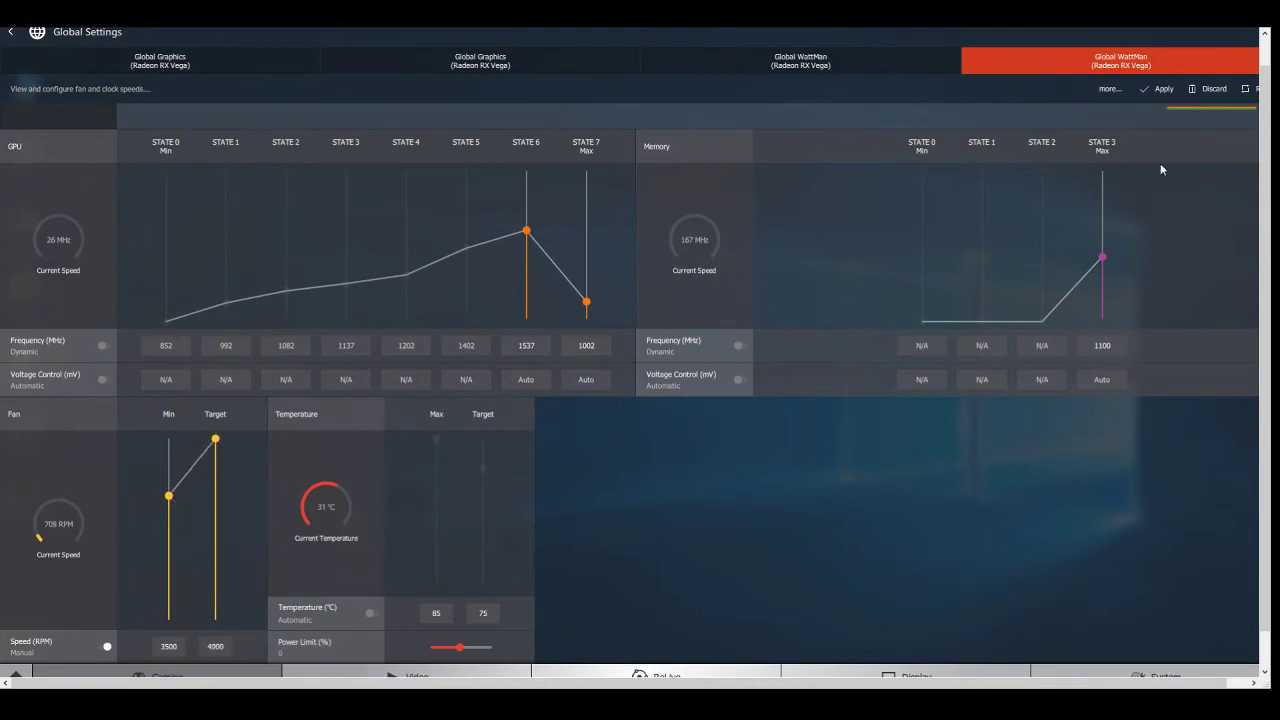
On the other Vega's Global WattMan page, choose the Custom profile and set per-state GPU State 7 to 1002 MHz
click(800, 61)
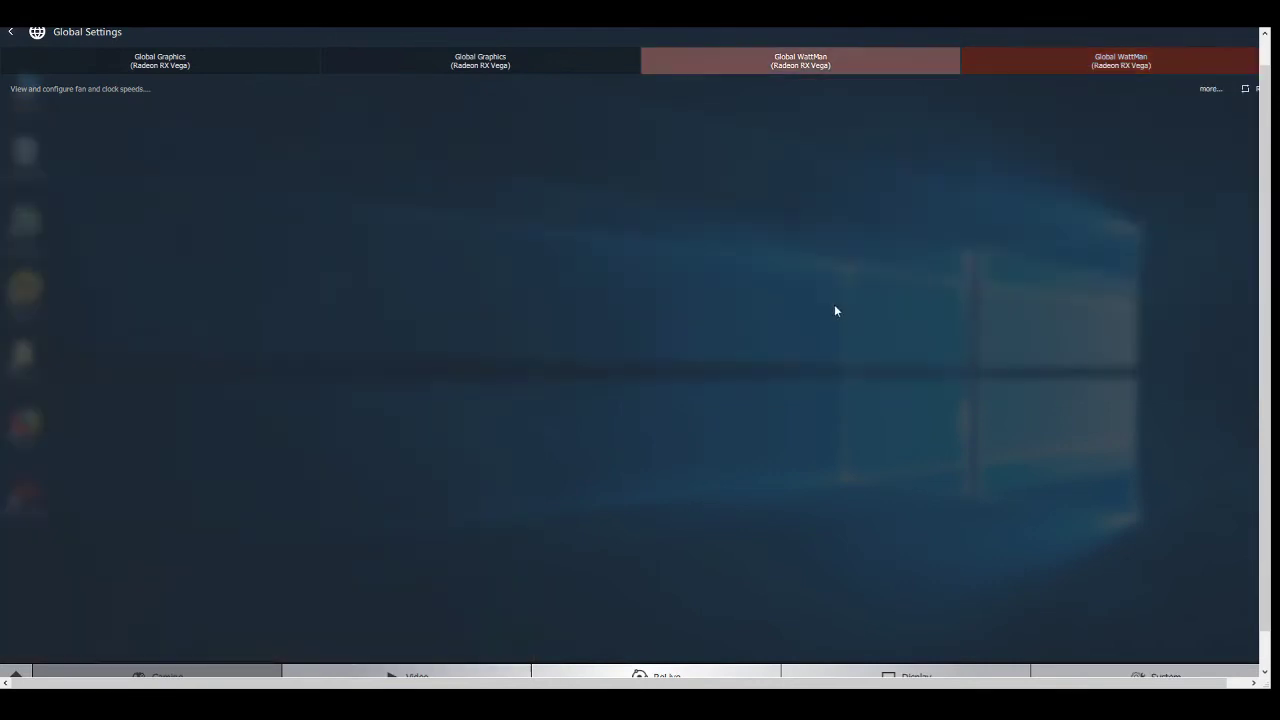
click(1238, 172)
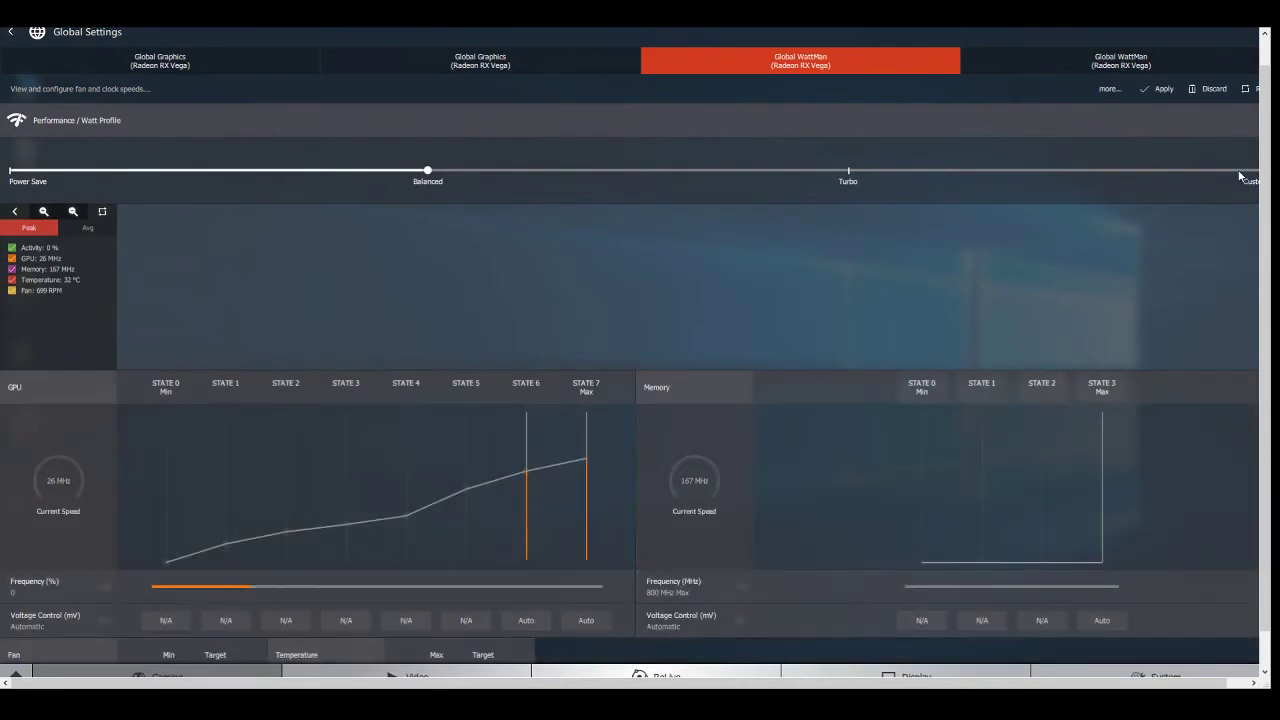
click(106, 586)
click(584, 592)
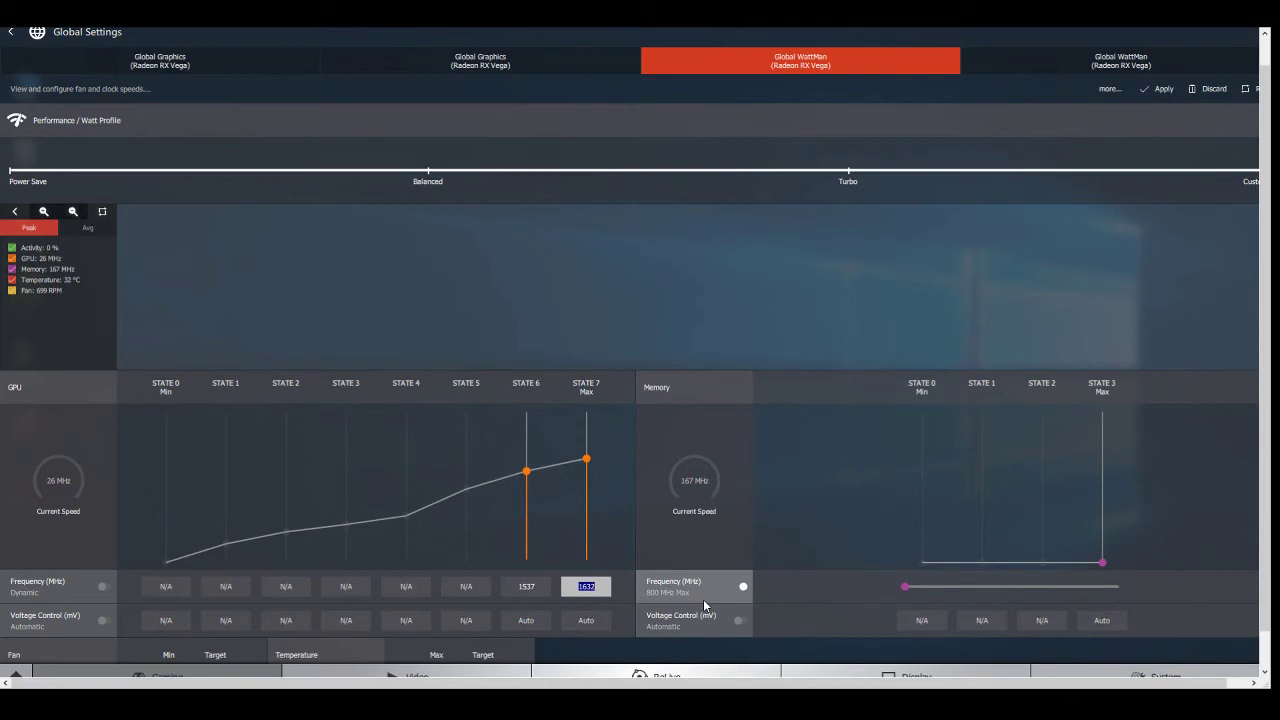
text(1)
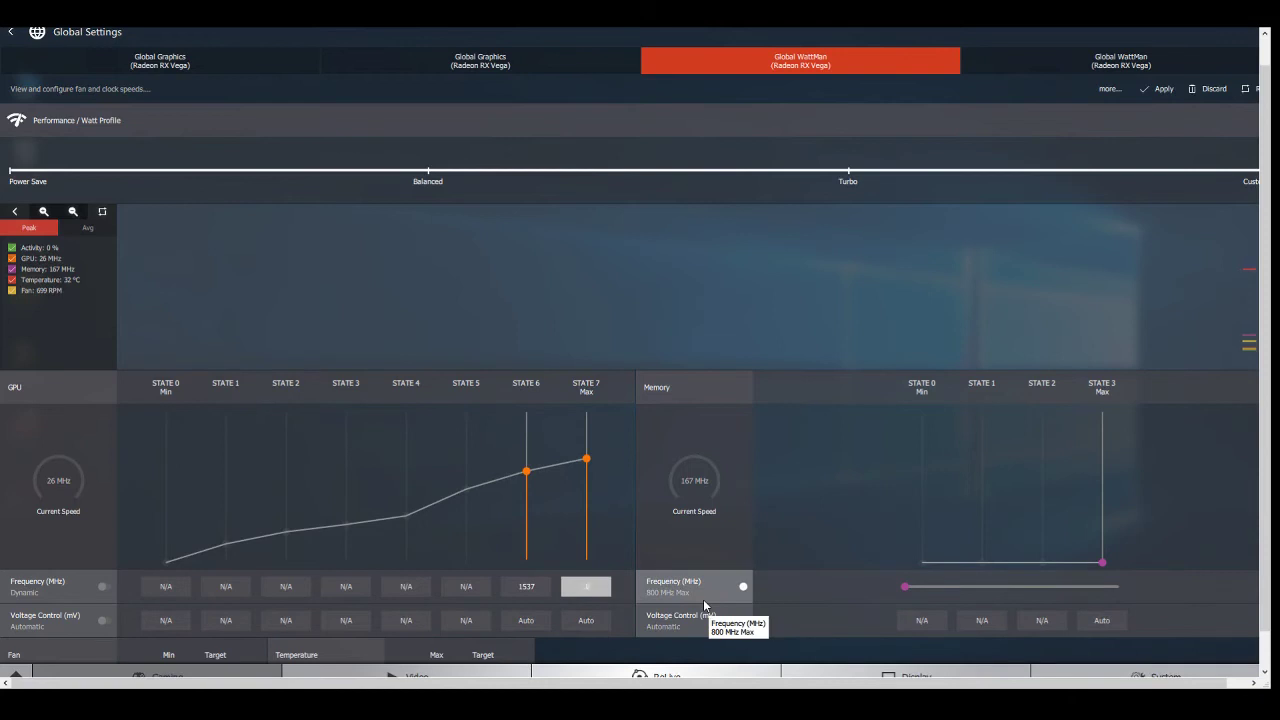
key(Return)
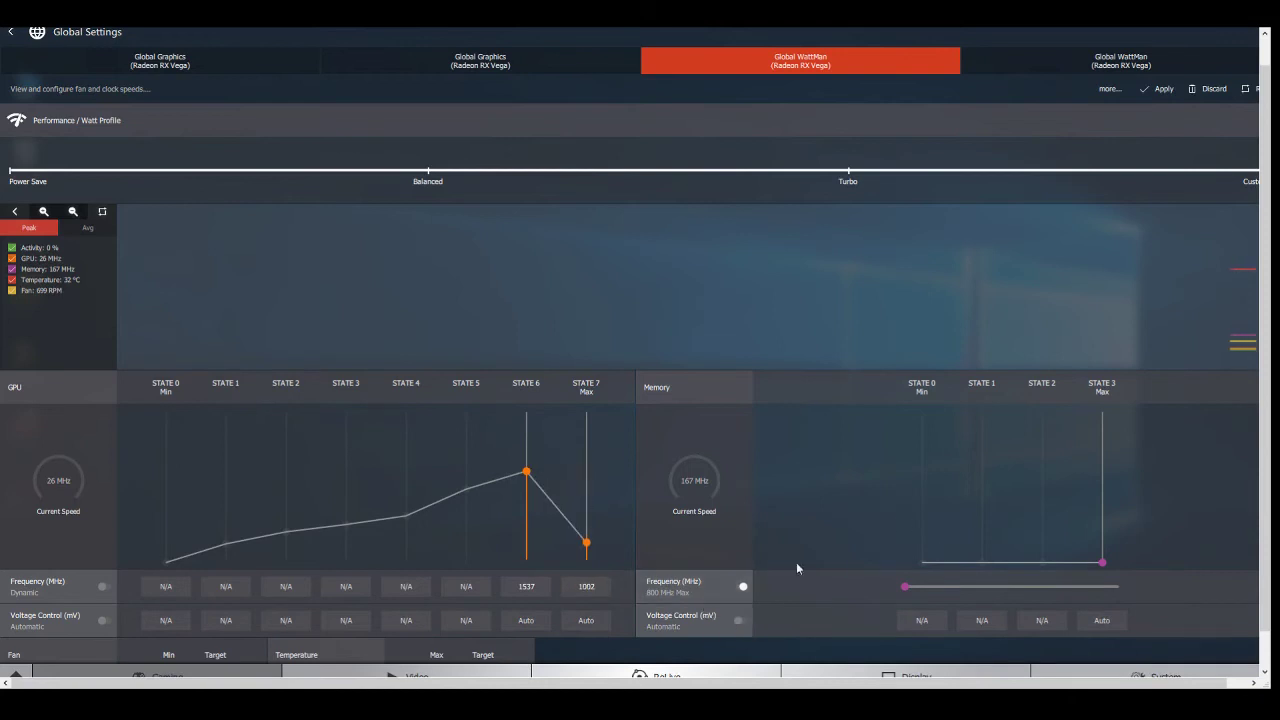
Enable per-state memory frequency for the other Vega and set its memory State 3 to 1100 MHz
click(741, 587)
click(1118, 592)
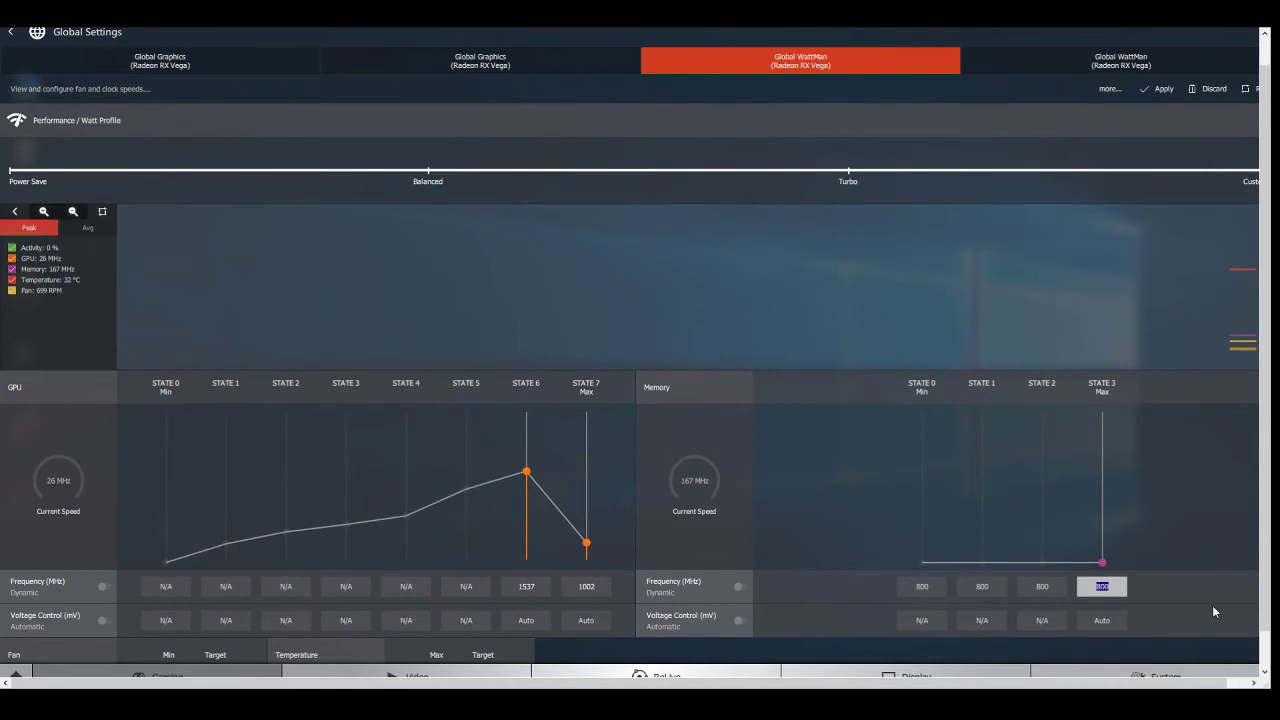
text(9)
text(100)
key(Return)
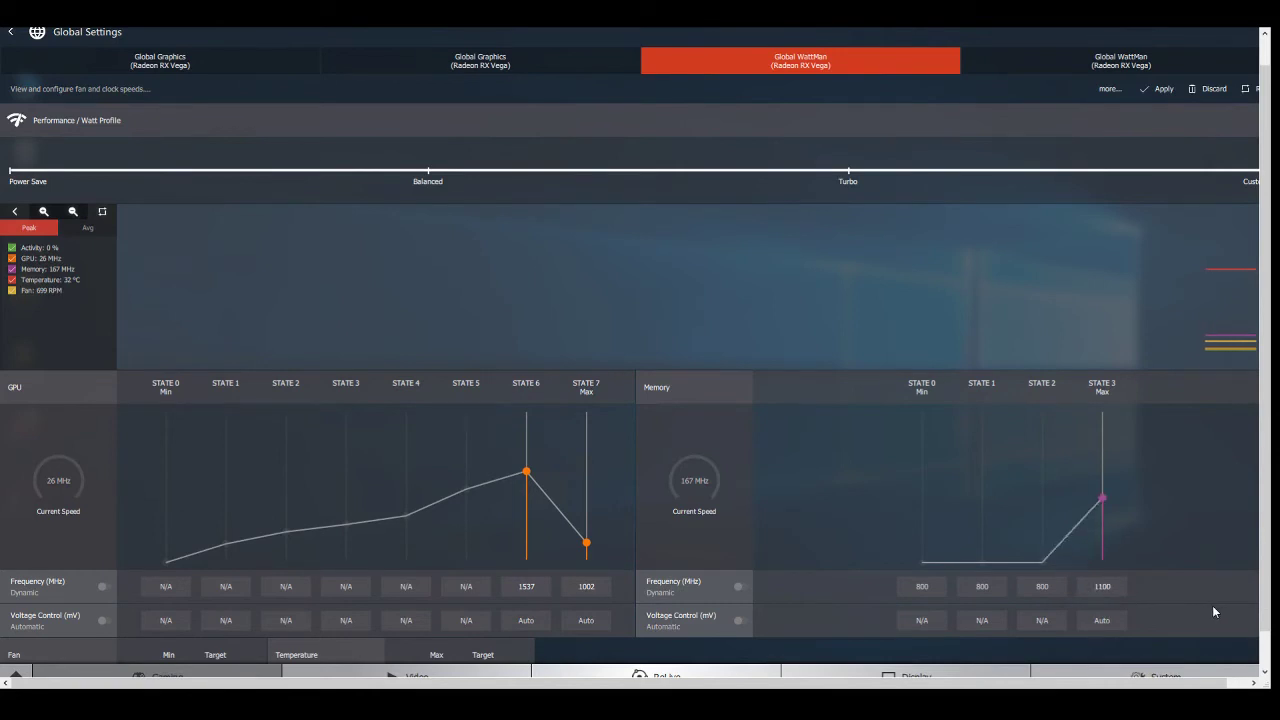
Set the other Vega's fan to manual at 3500 RPM minimum and 4900 RPM target, and apply the WattMan changes
scroll(447, 451, down, 4)
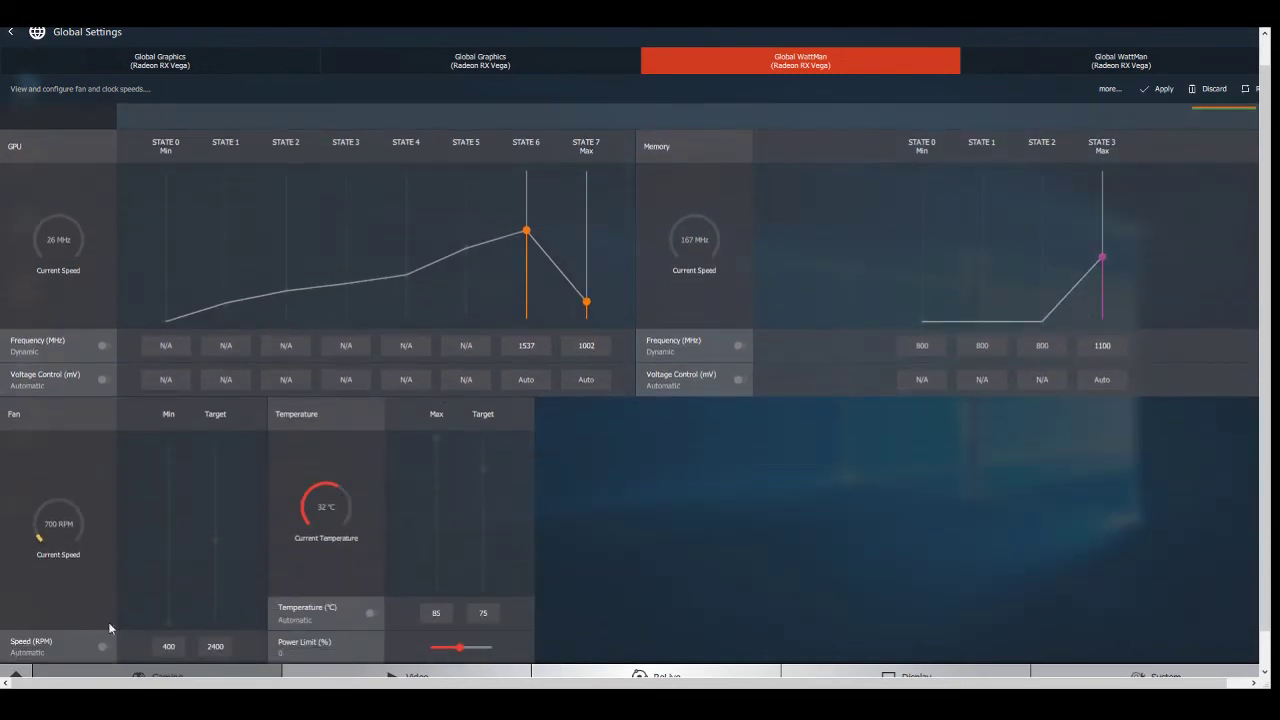
click(104, 646)
click(168, 646)
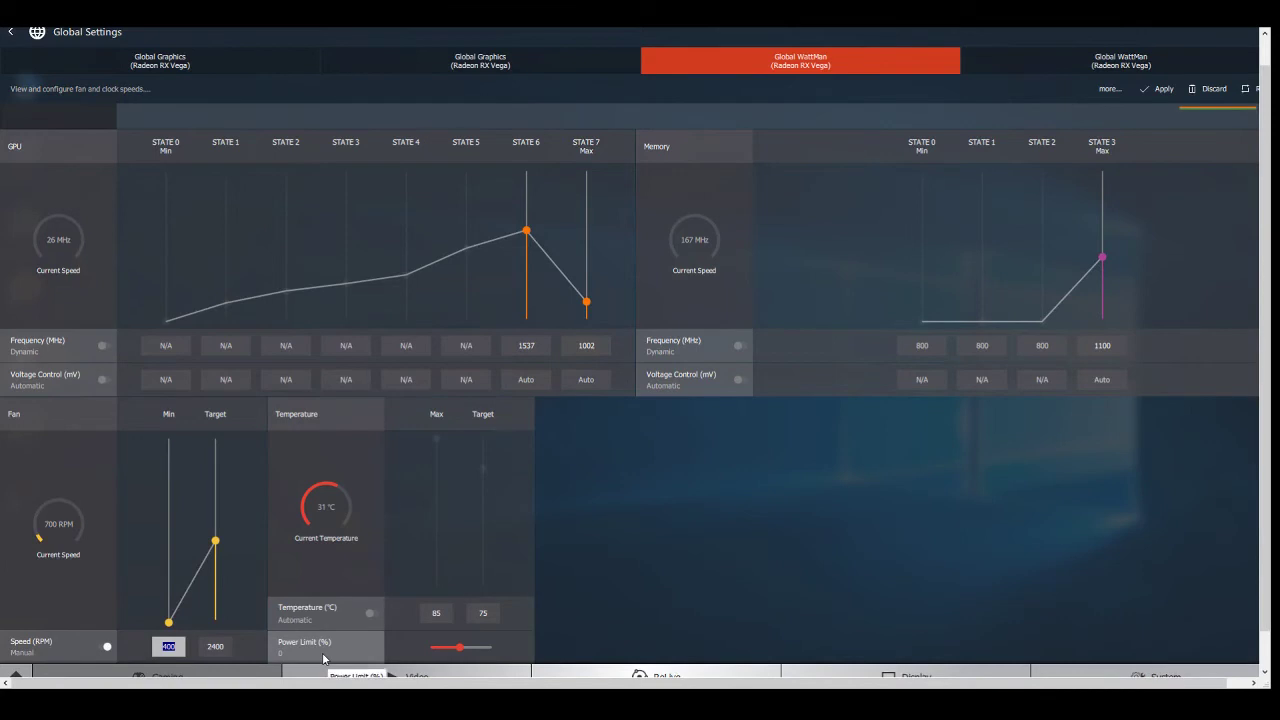
text(3500)
key(Return)
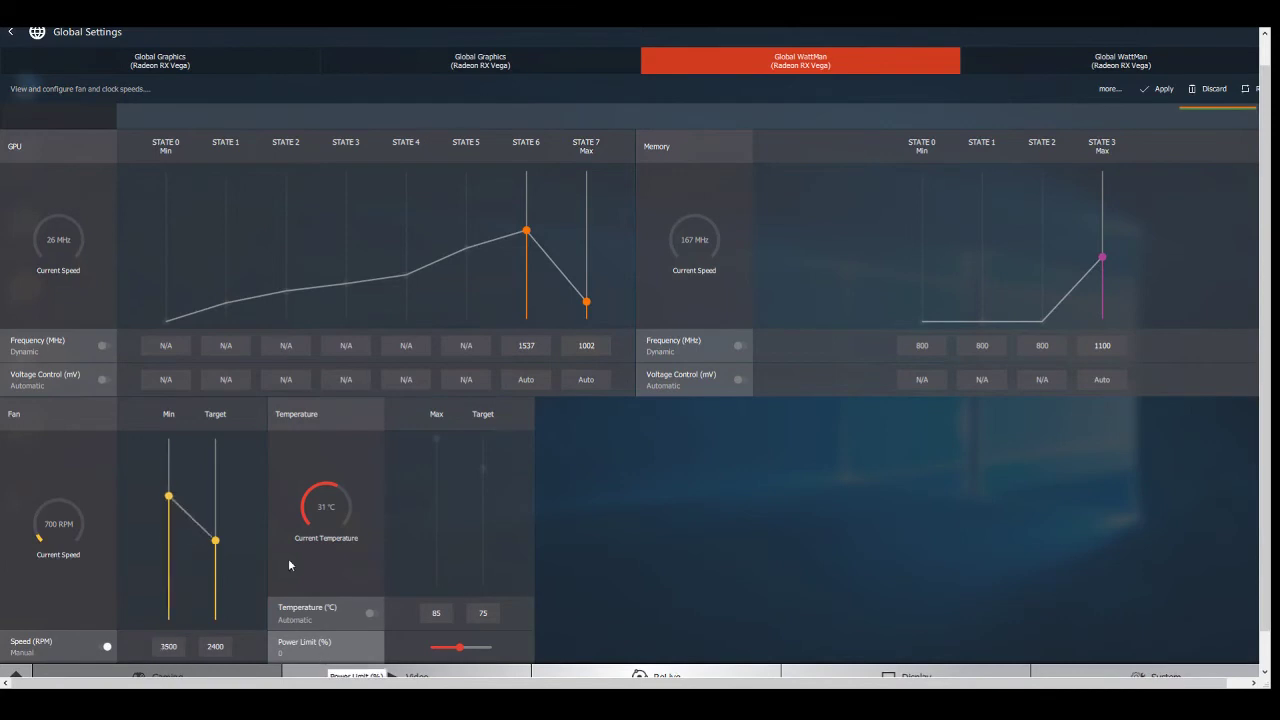
drag(226, 434, 228, 423)
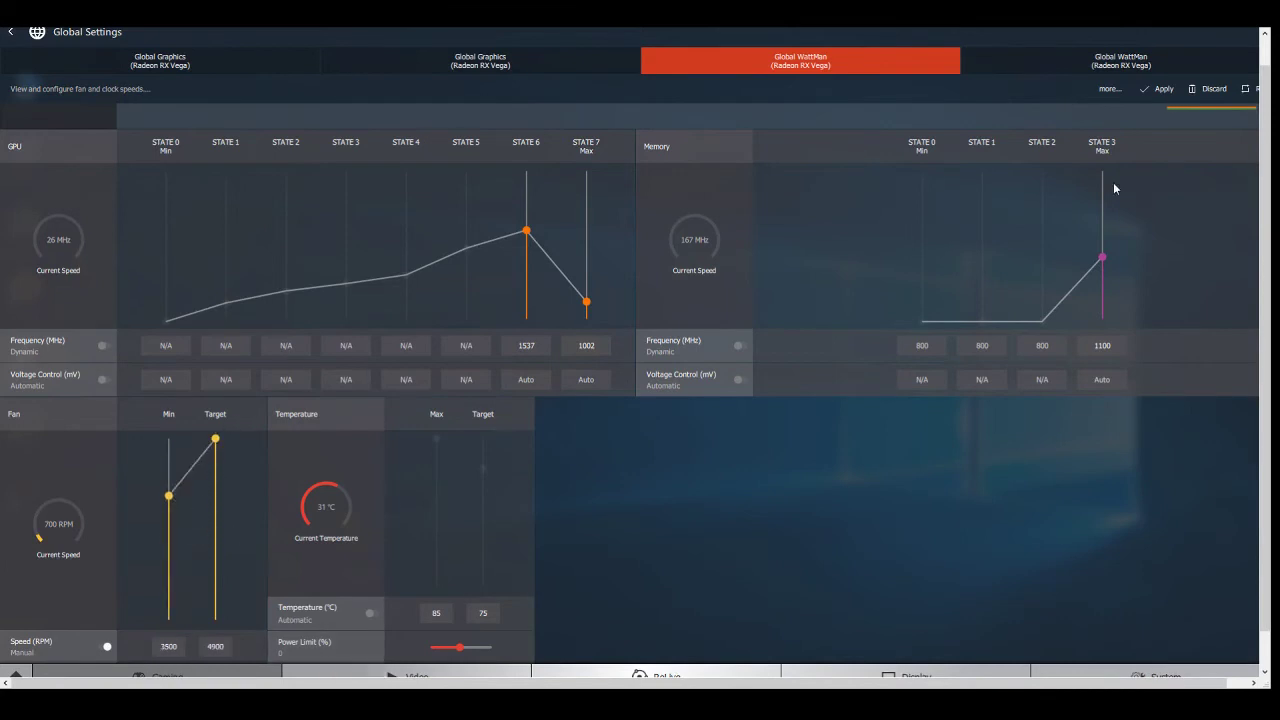
click(1160, 88)
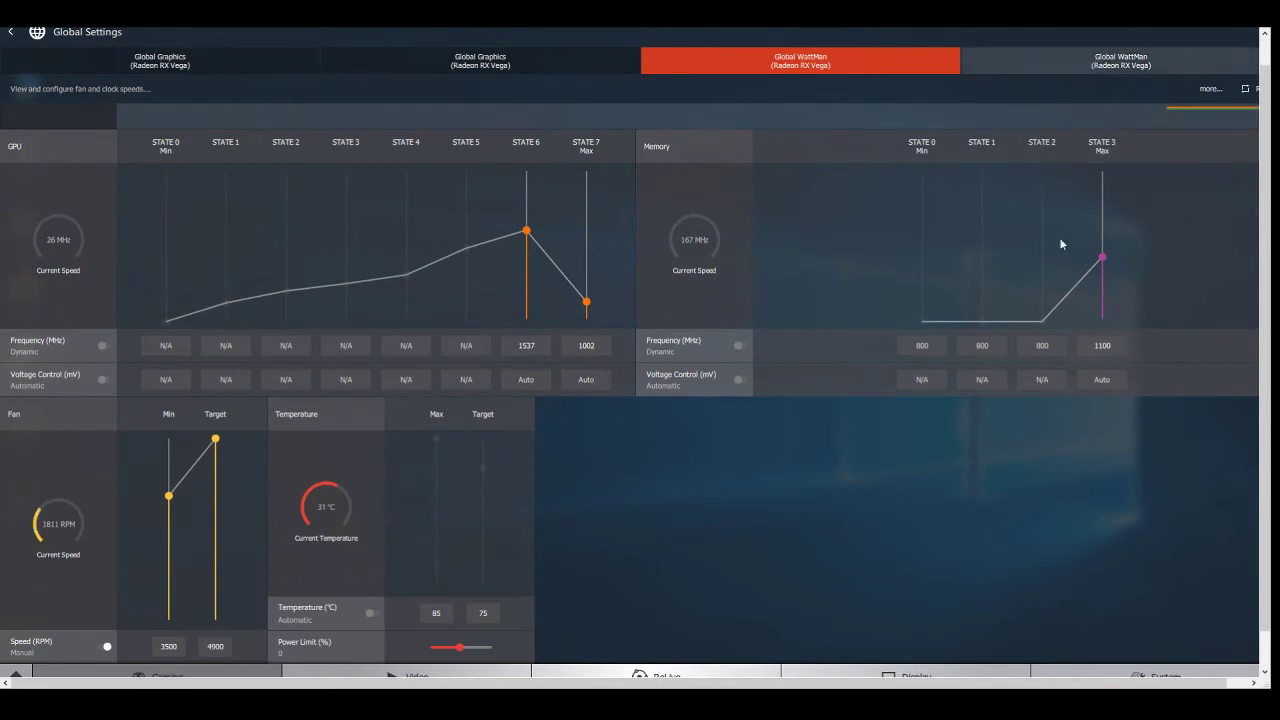
Minimize Radeon Settings, open the Claymore miner folder from the desktop, and run its start batch file
scroll(1220, 140, up, 1)
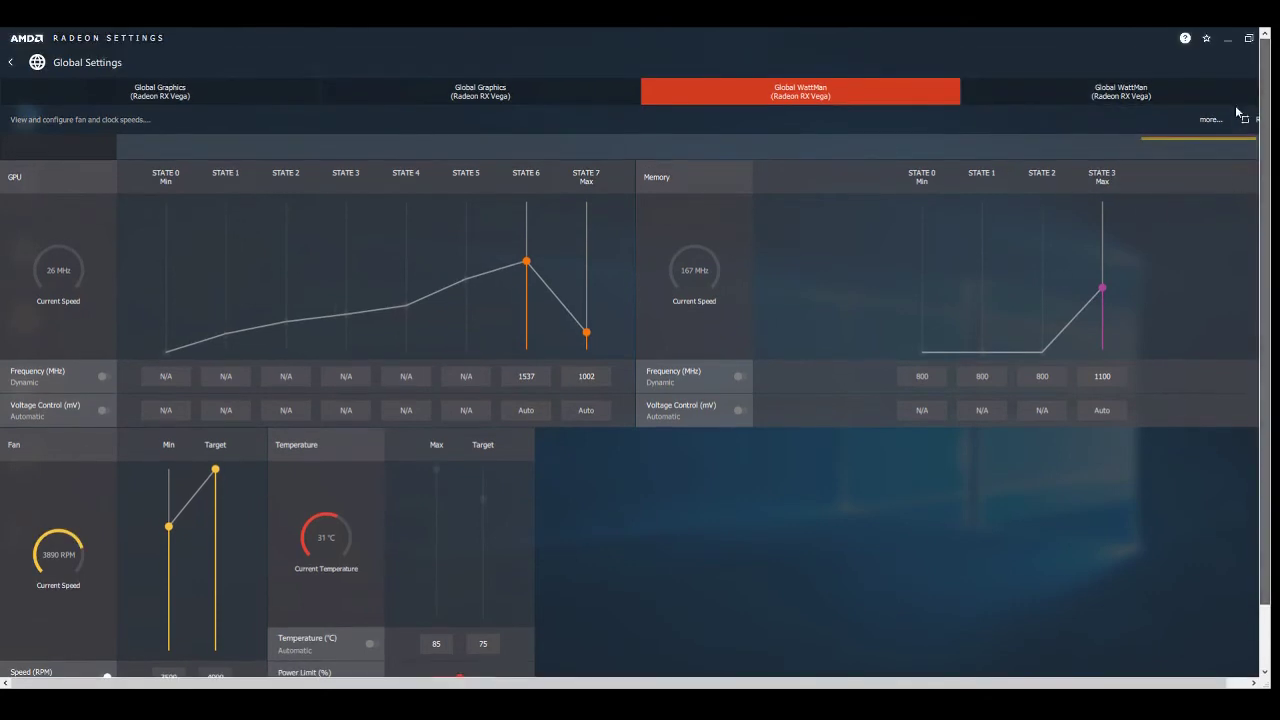
click(1228, 40)
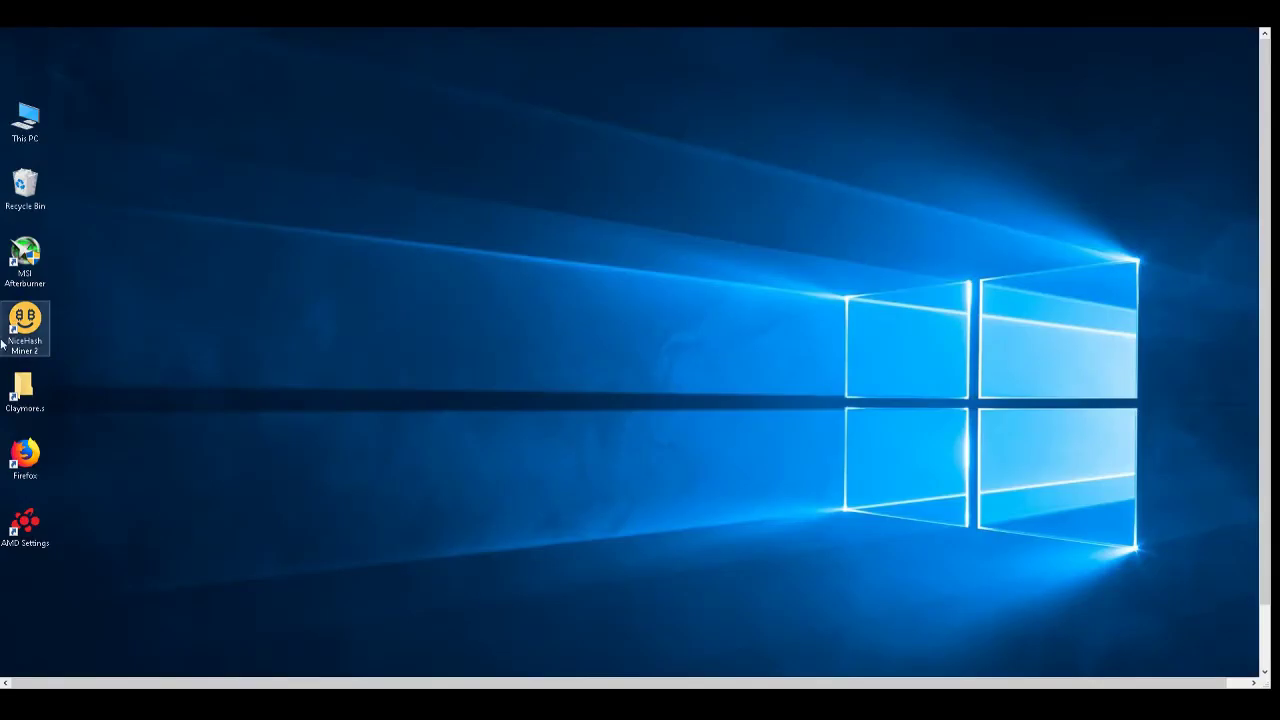
double_click(24, 392)
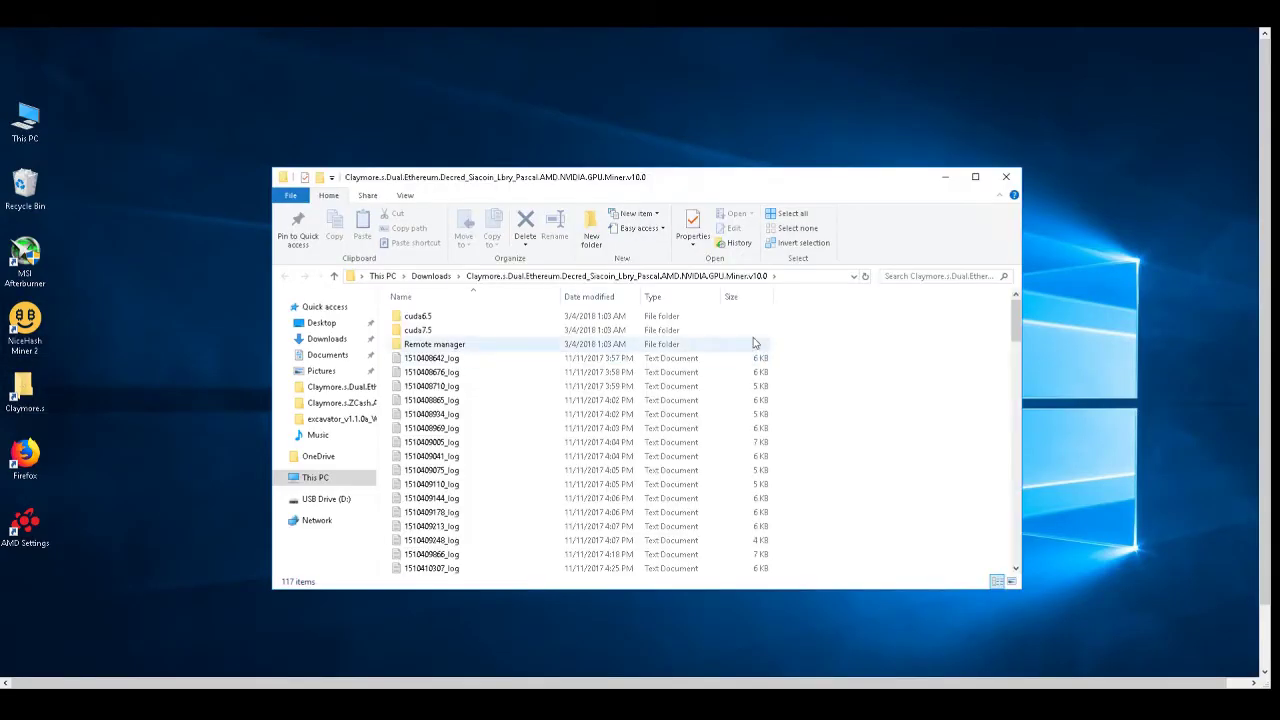
drag(1015, 318, 983, 553)
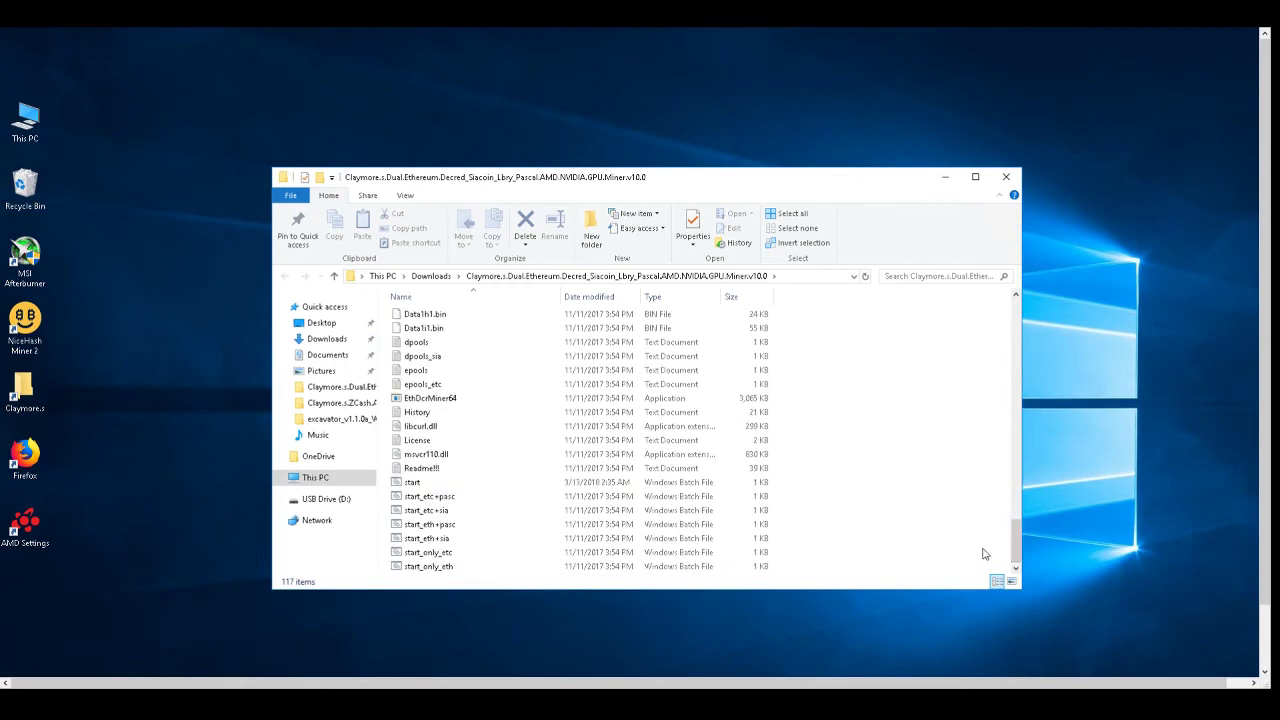
double_click(449, 483)
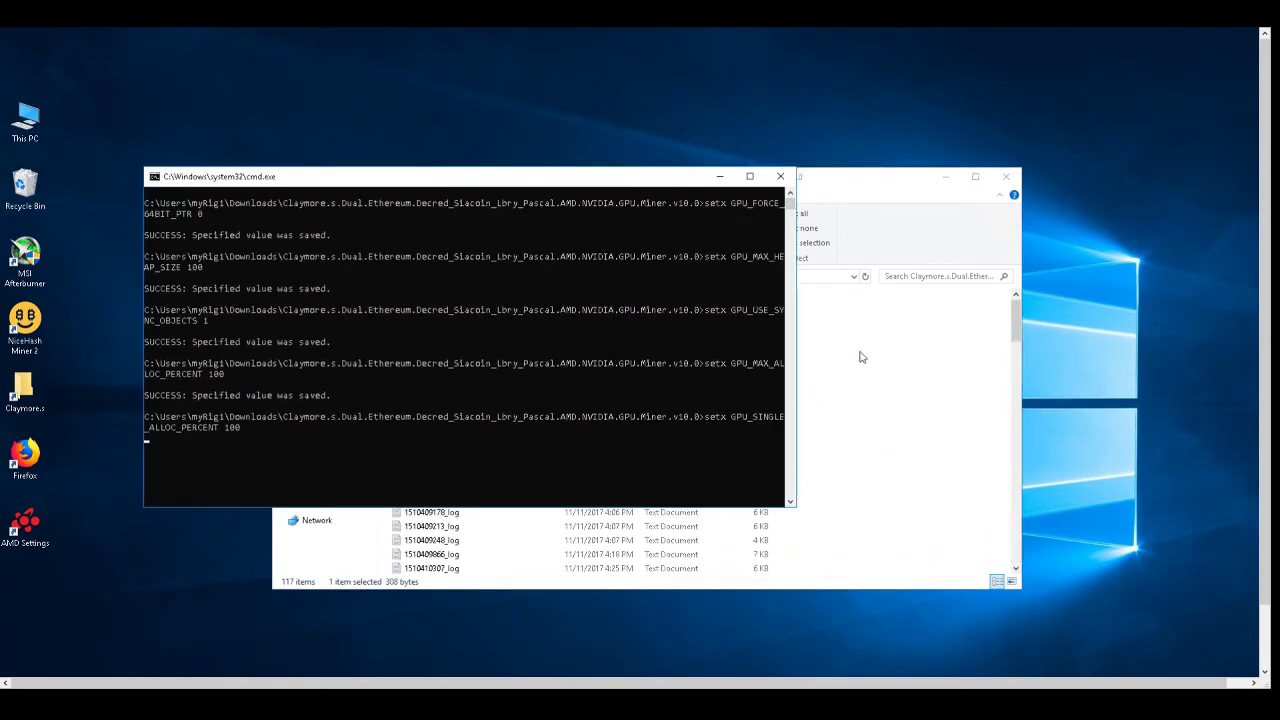